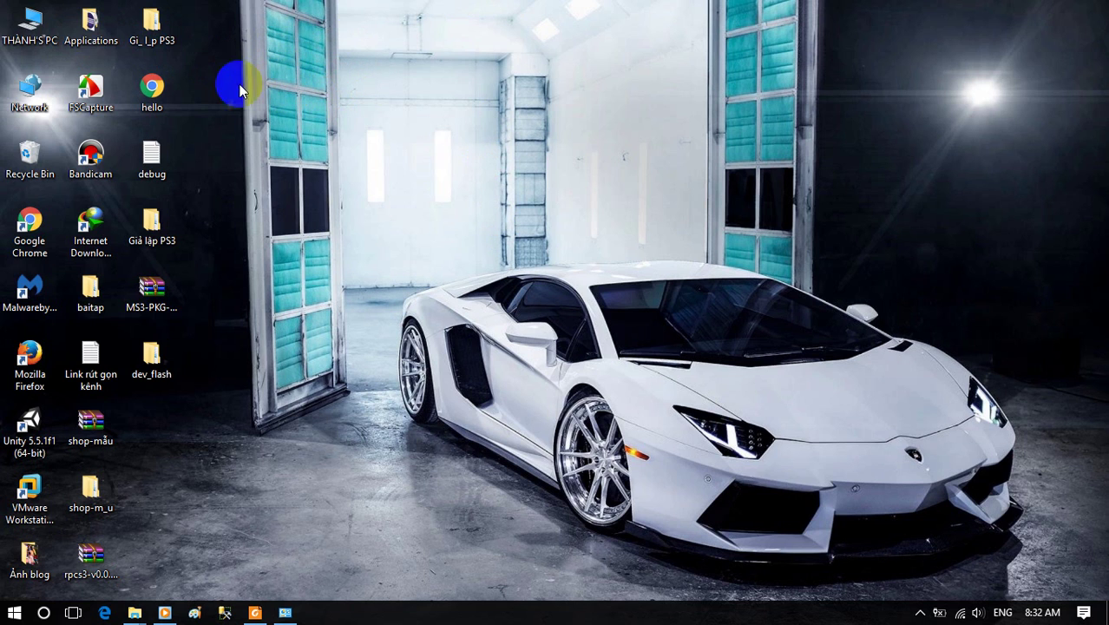
View the computer's system properties to check the Windows edition, processor, RAM and system type, and close the window.
click(14, 28)
right_click(13, 28)
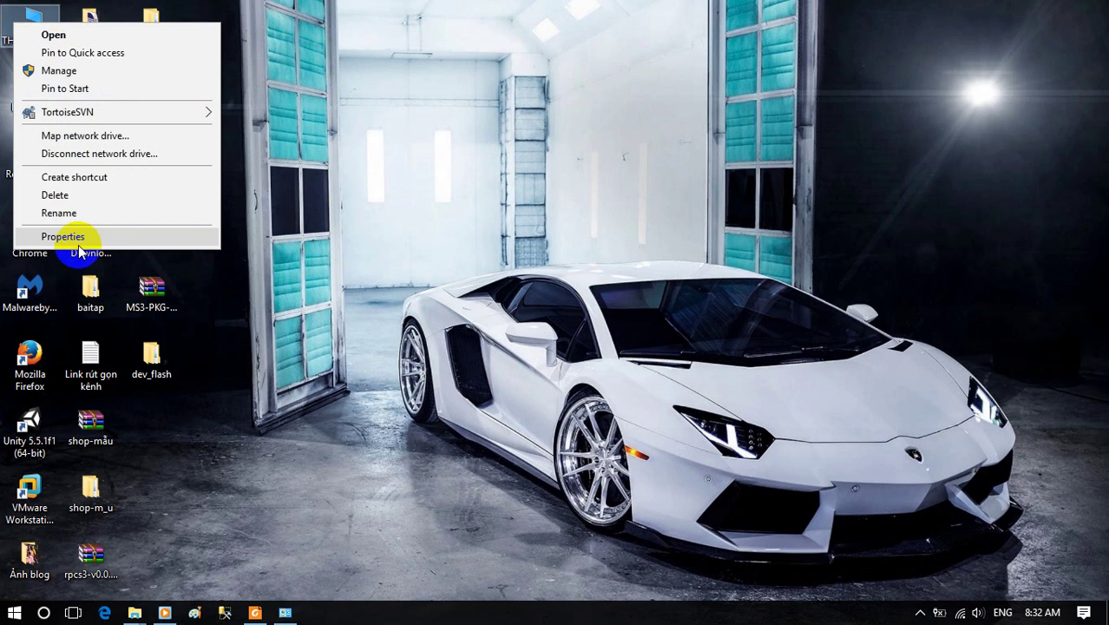
click(78, 245)
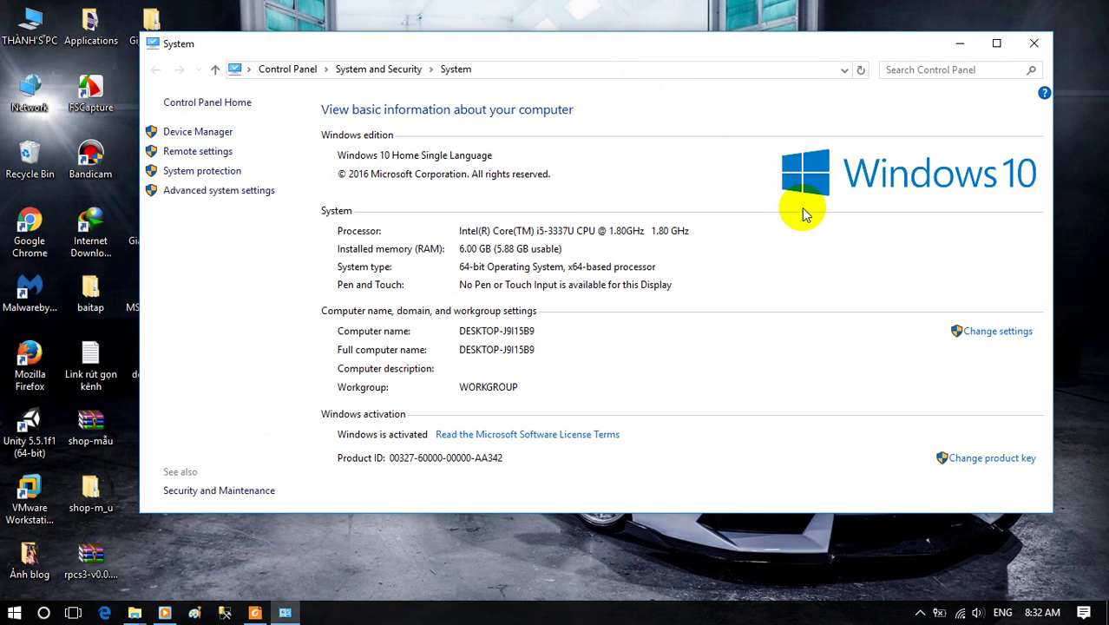
drag(507, 43, 463, 55)
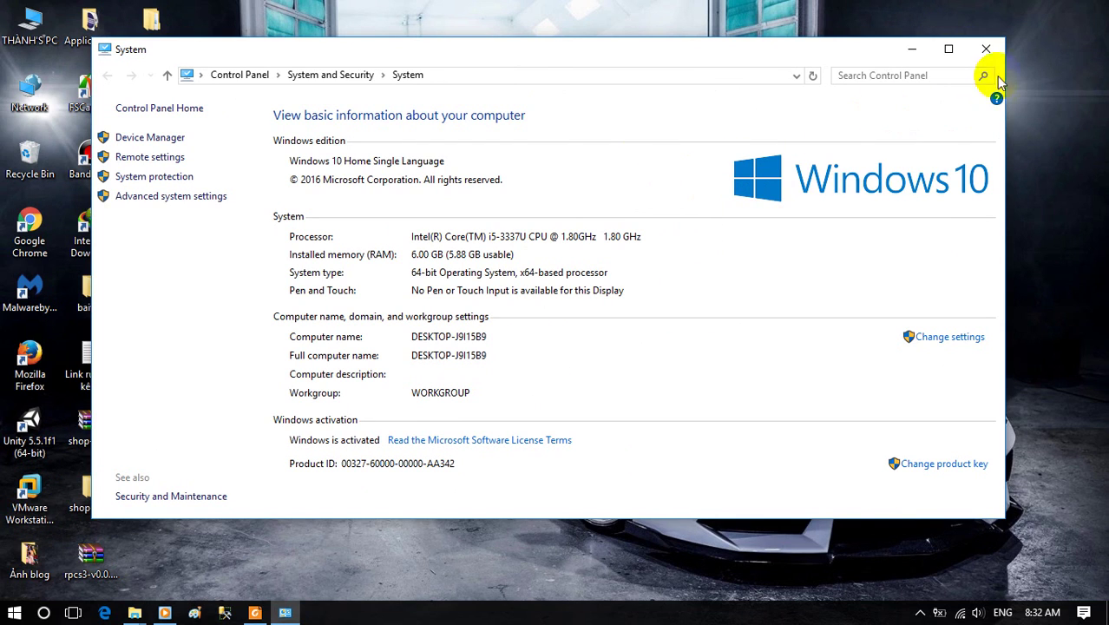
click(986, 50)
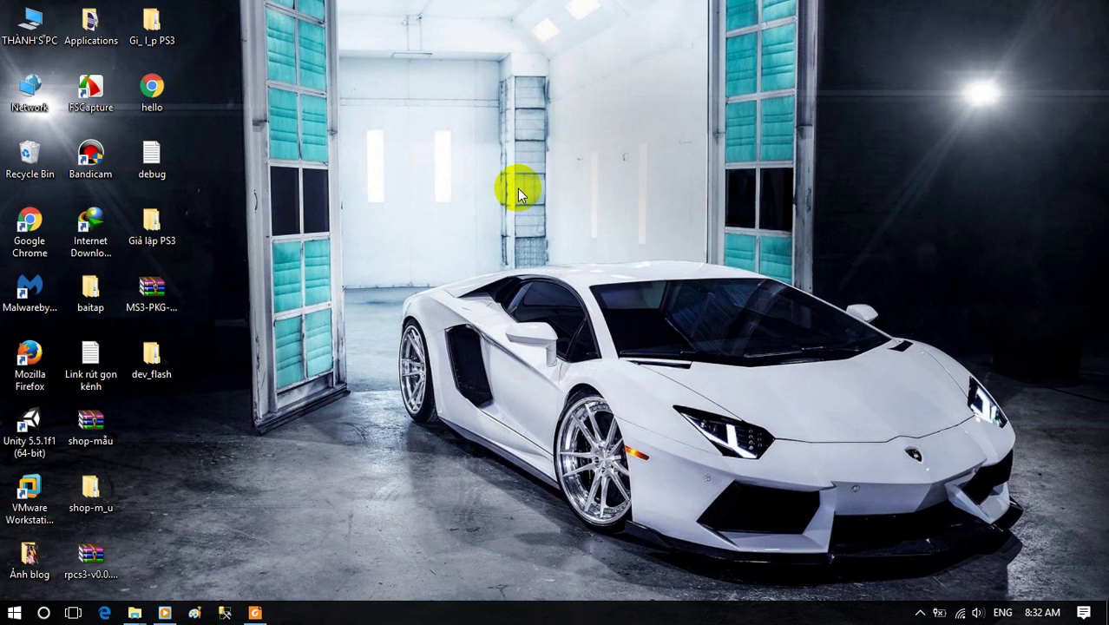
Open the Giả lập PS3 folder on the desktop and select all the items inside it.
click(315, 173)
double_click(152, 224)
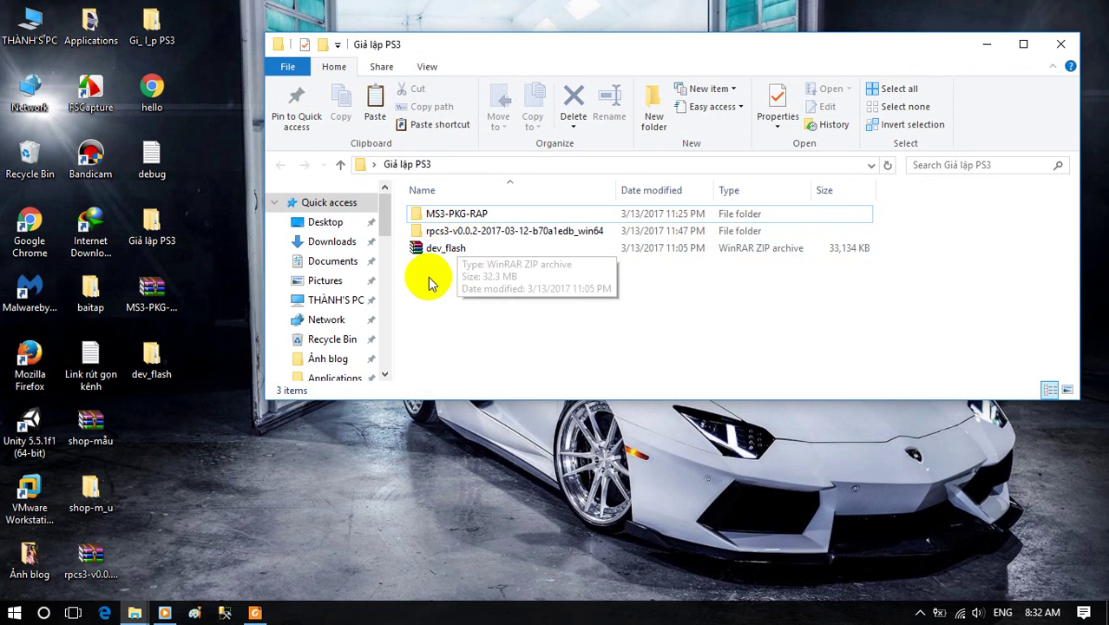
drag(431, 278, 525, 218)
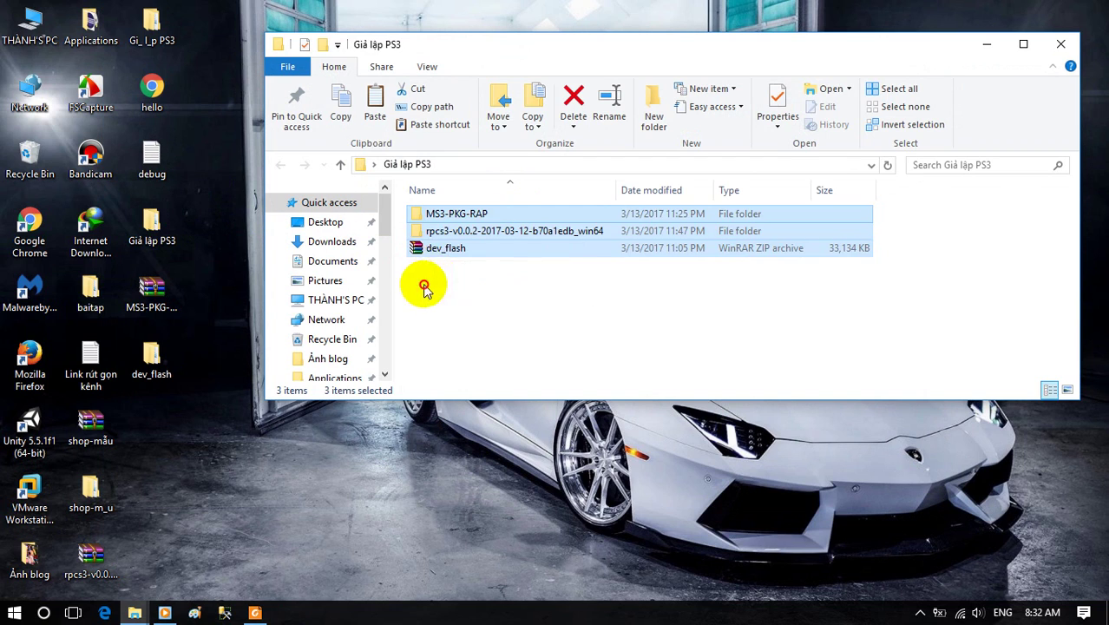
drag(430, 279, 522, 215)
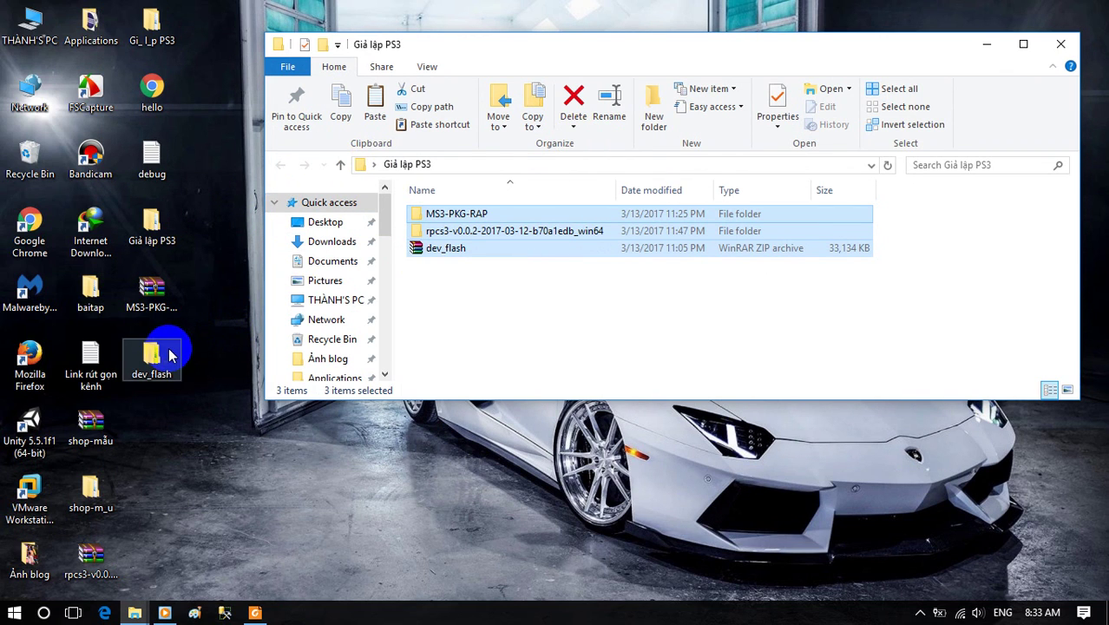
Inspect the contents of the dev_flash archive and the extracted dev_flash folder on the desktop, and close both windows.
click(429, 248)
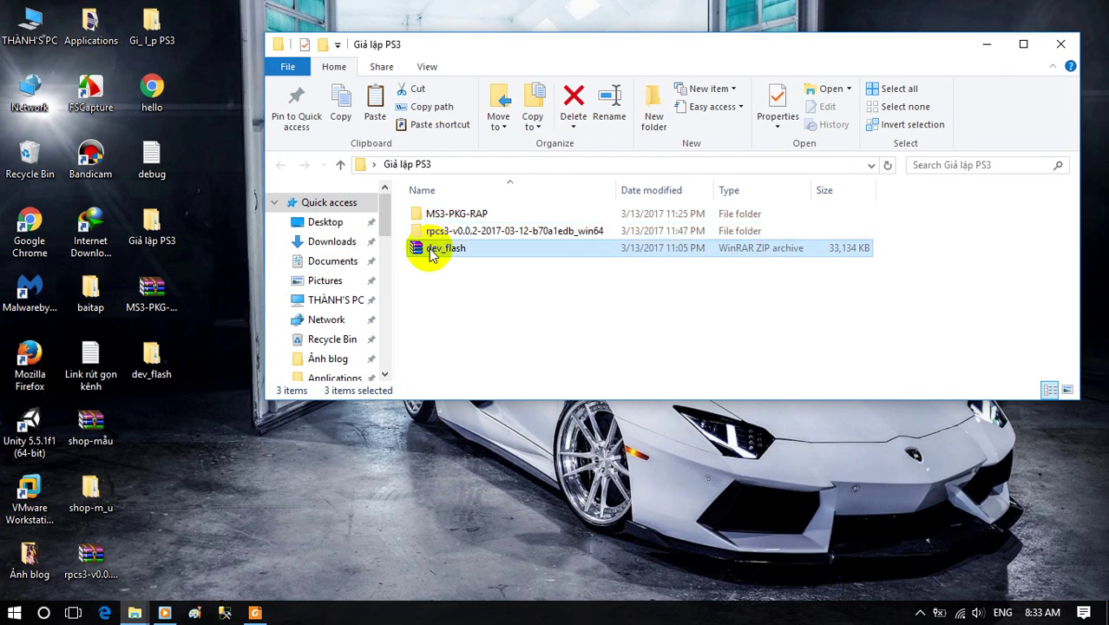
double_click(428, 248)
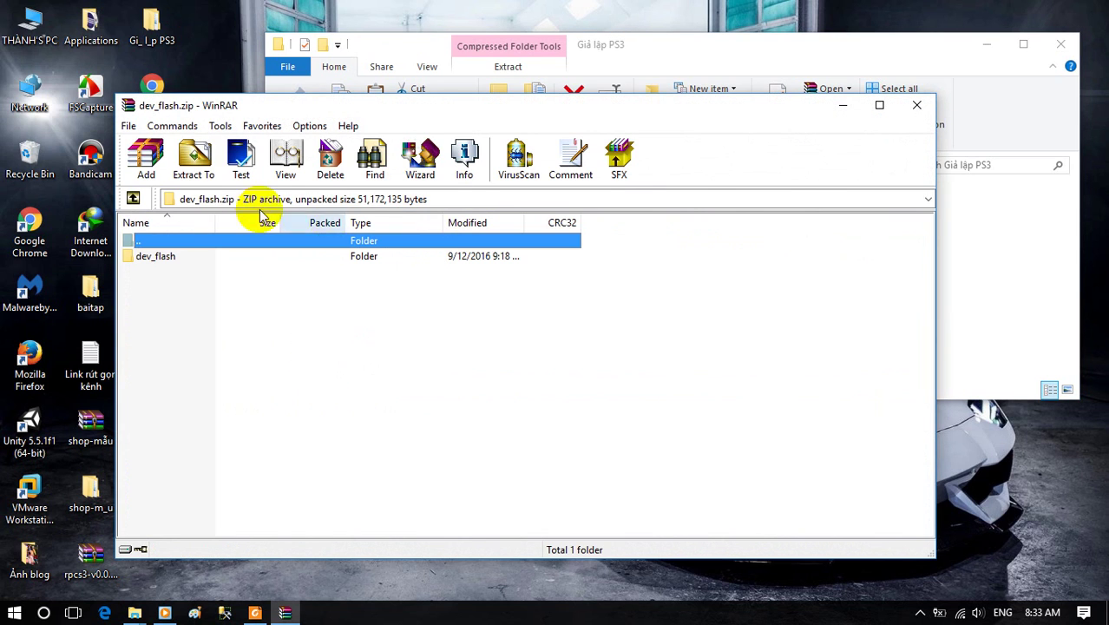
click(916, 105)
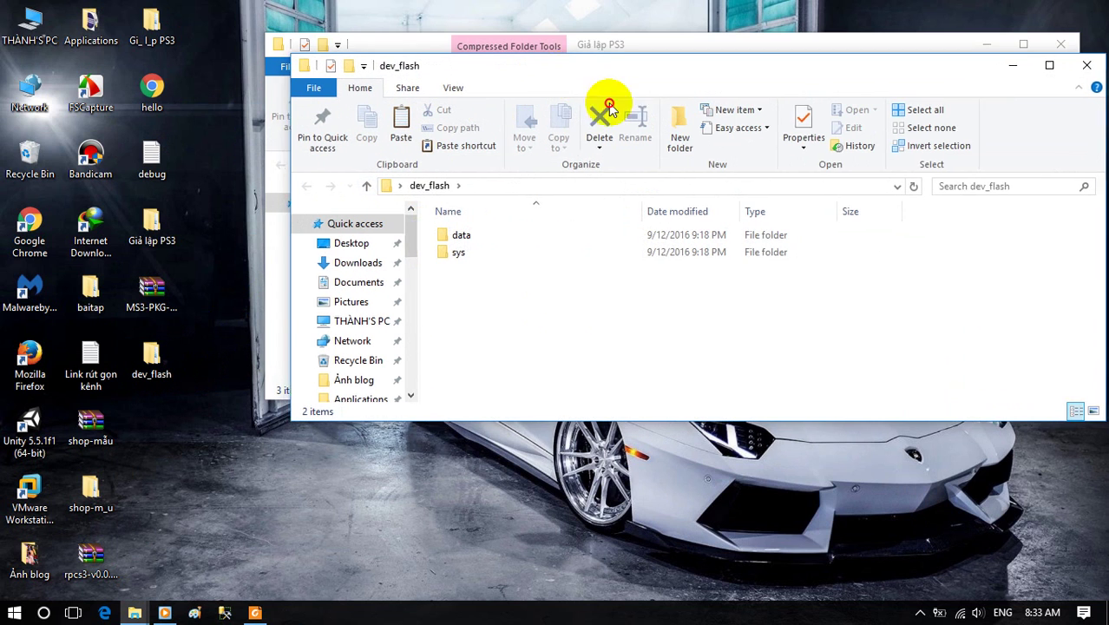
drag(528, 52, 632, 257)
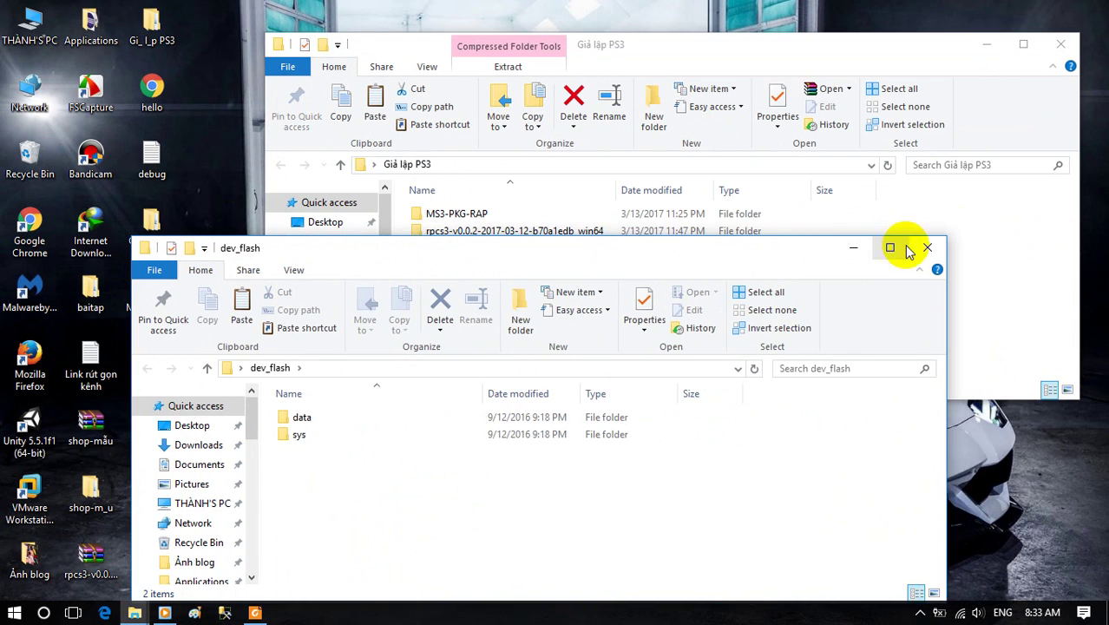
click(916, 251)
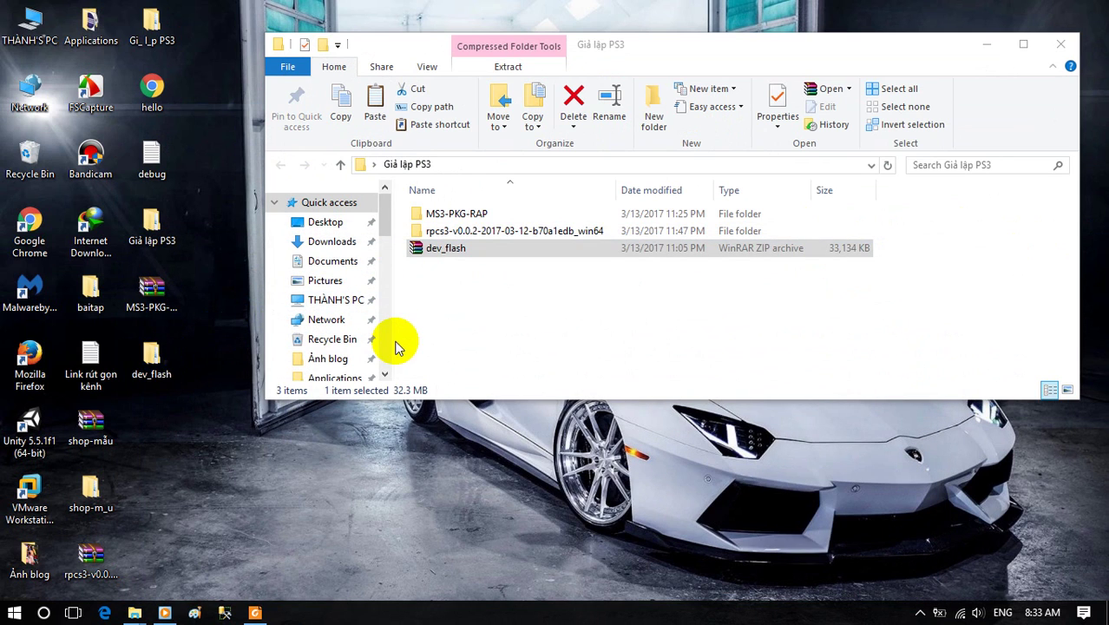
Look inside the MS3-PKG-RAP folder and return to the Giả lập PS3 folder.
click(436, 217)
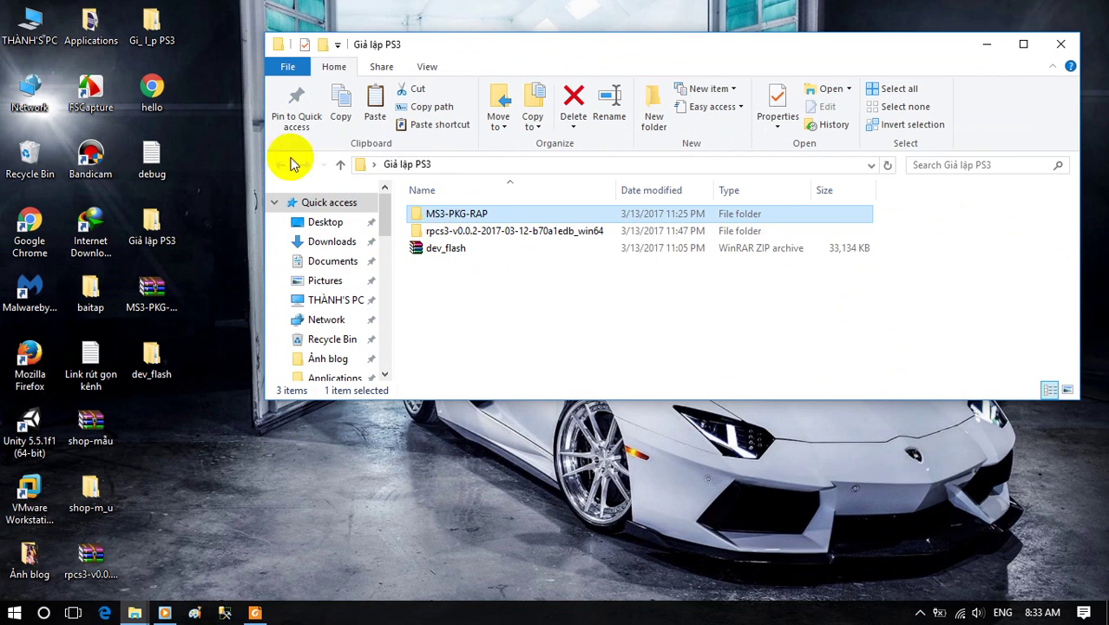
double_click(440, 218)
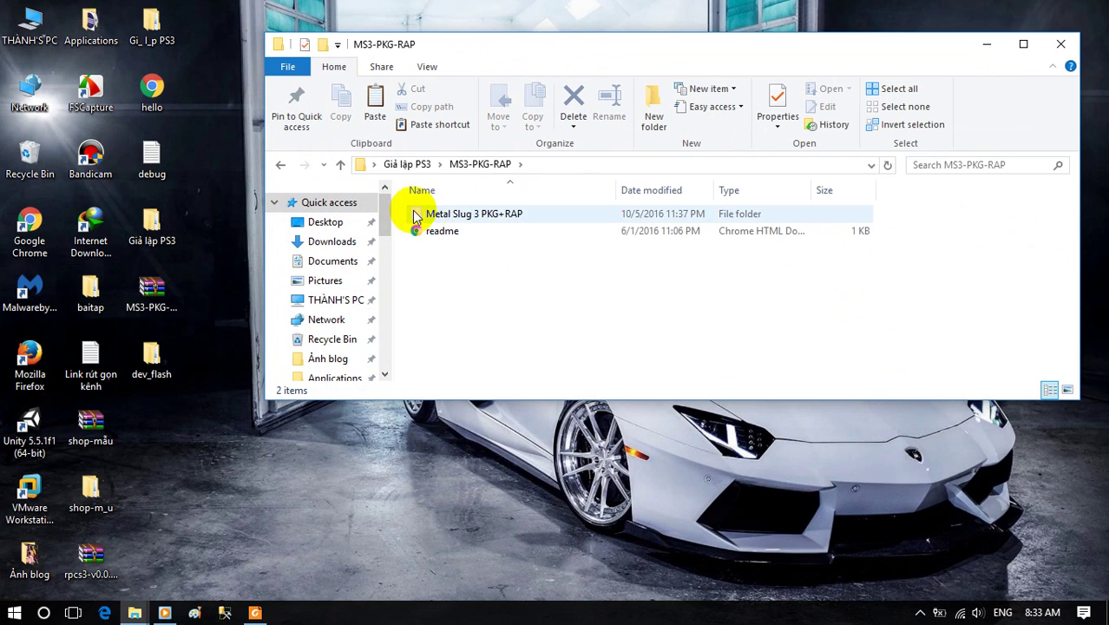
click(282, 167)
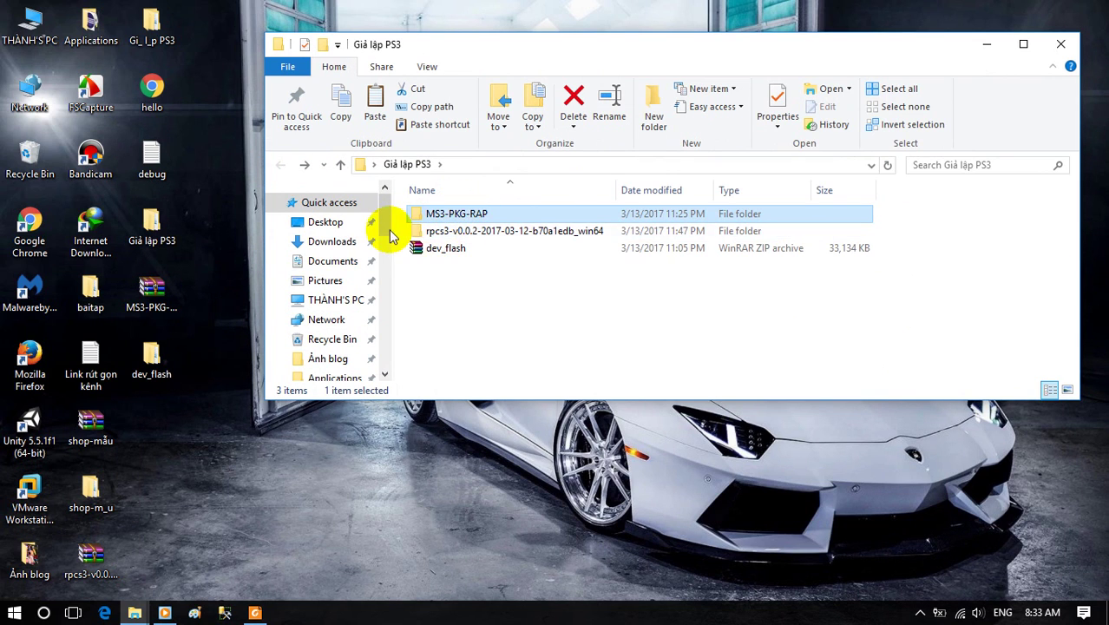
Examine the contents of the rpcs3-v0.0.2-2017-03-12-b70a1edb_win64 folder alongside the desktop dev_flash folder, and go back to Giả lập PS3.
click(434, 232)
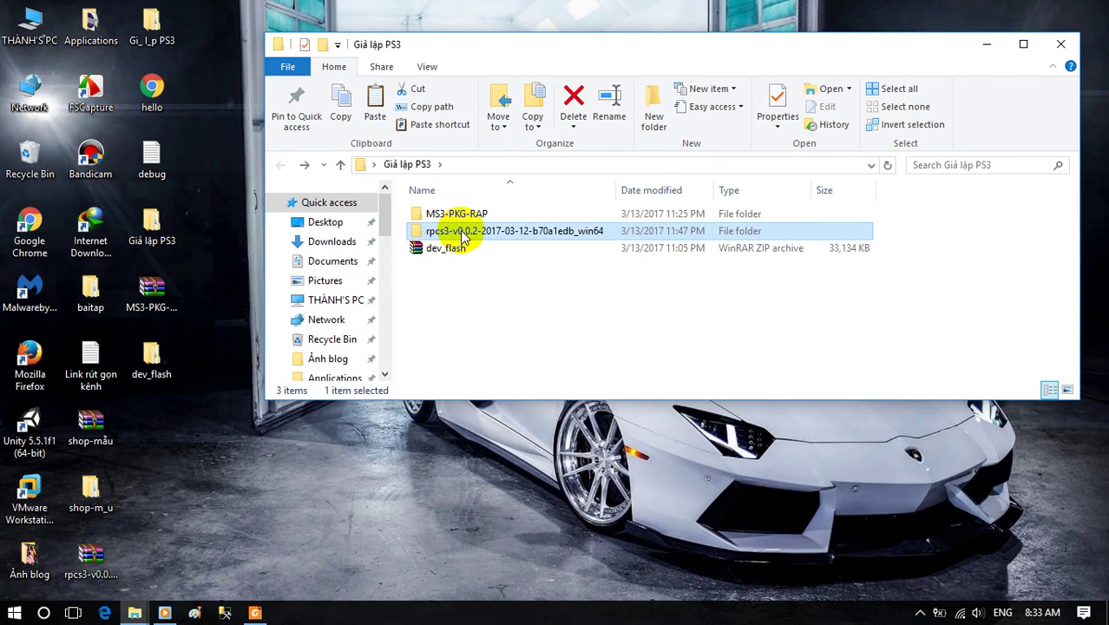
click(463, 236)
click(463, 232)
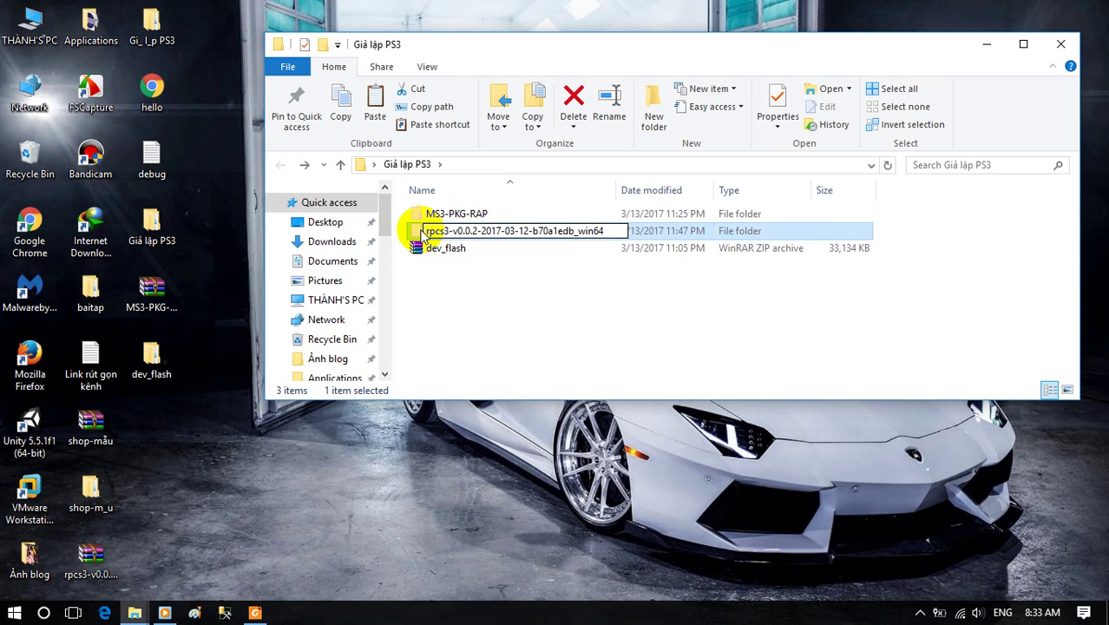
click(420, 234)
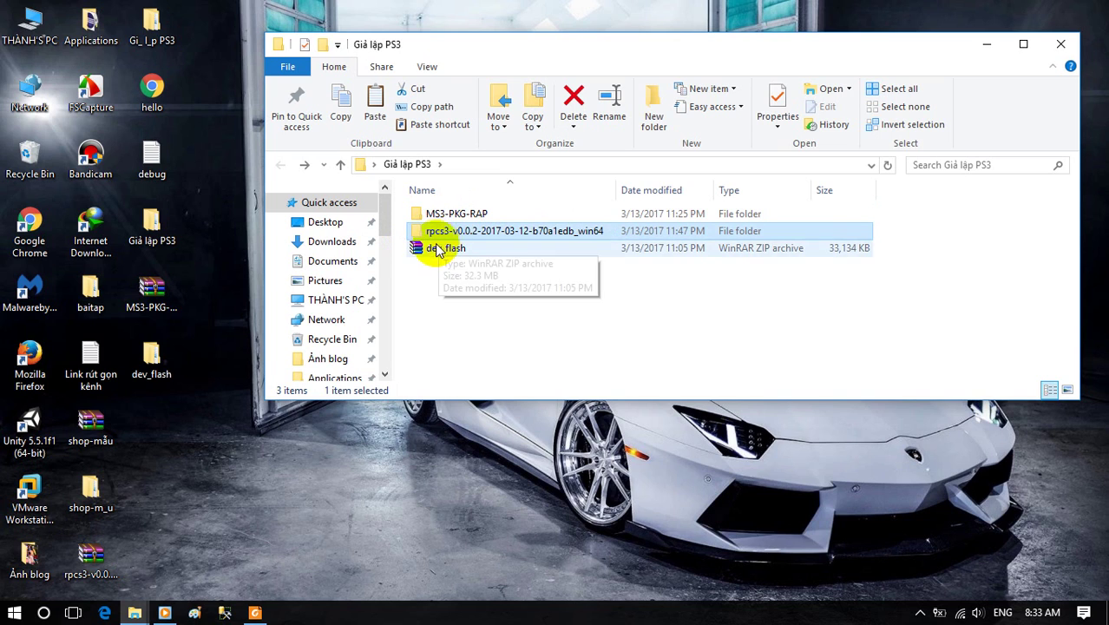
click(449, 250)
click(163, 364)
click(434, 248)
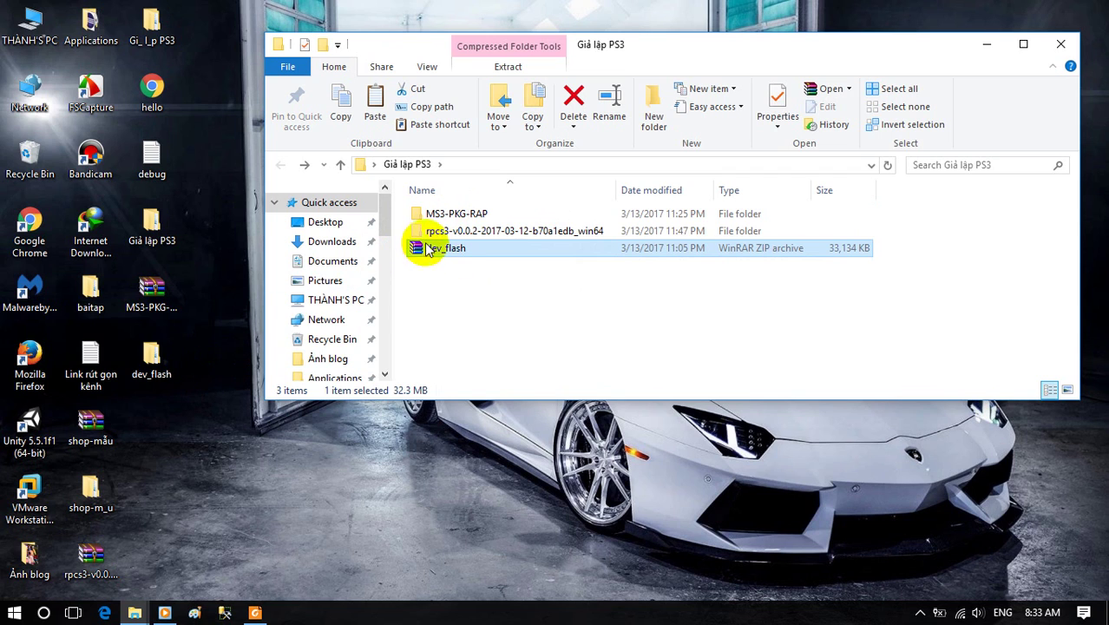
double_click(430, 230)
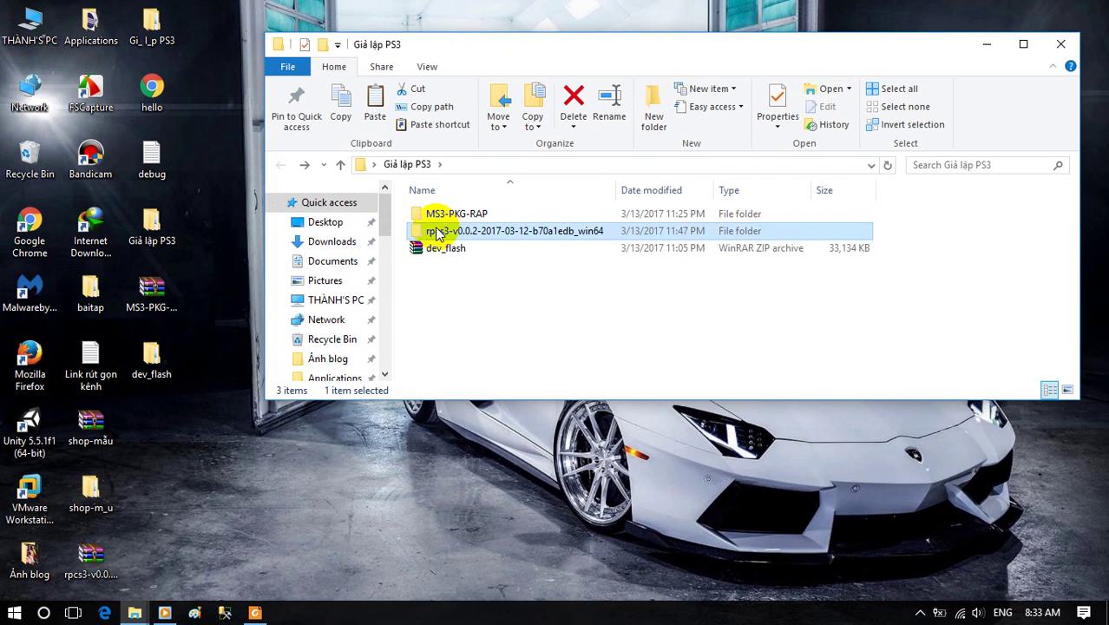
mouse_move(154, 360)
mouse_down()
mouse_move(174, 364)
mouse_move(545, 241)
mouse_move(161, 360)
mouse_up()
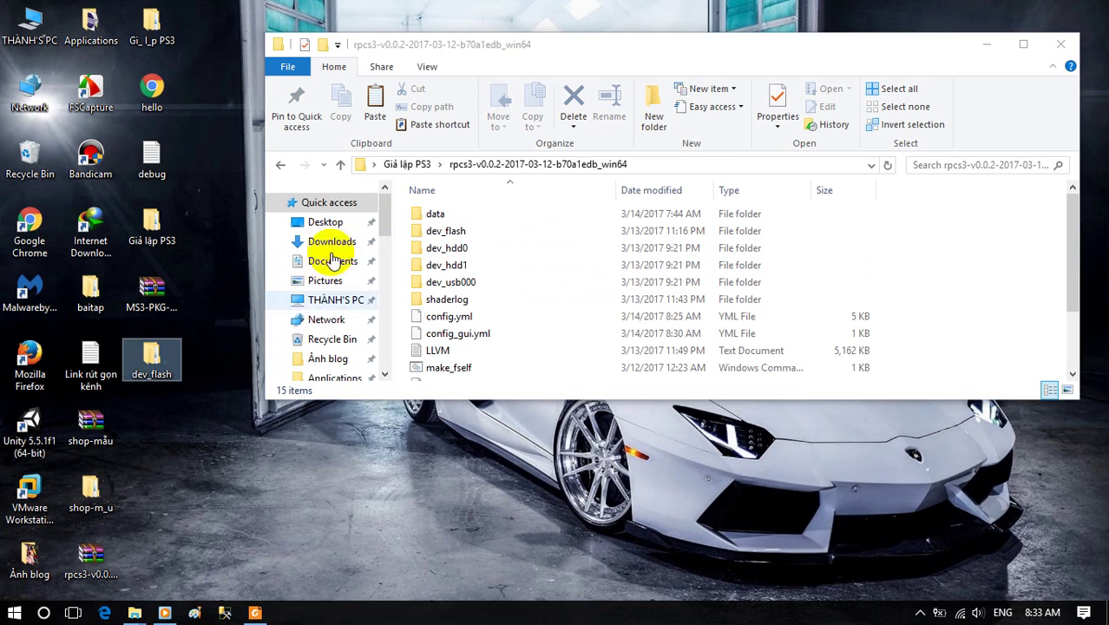
click(280, 167)
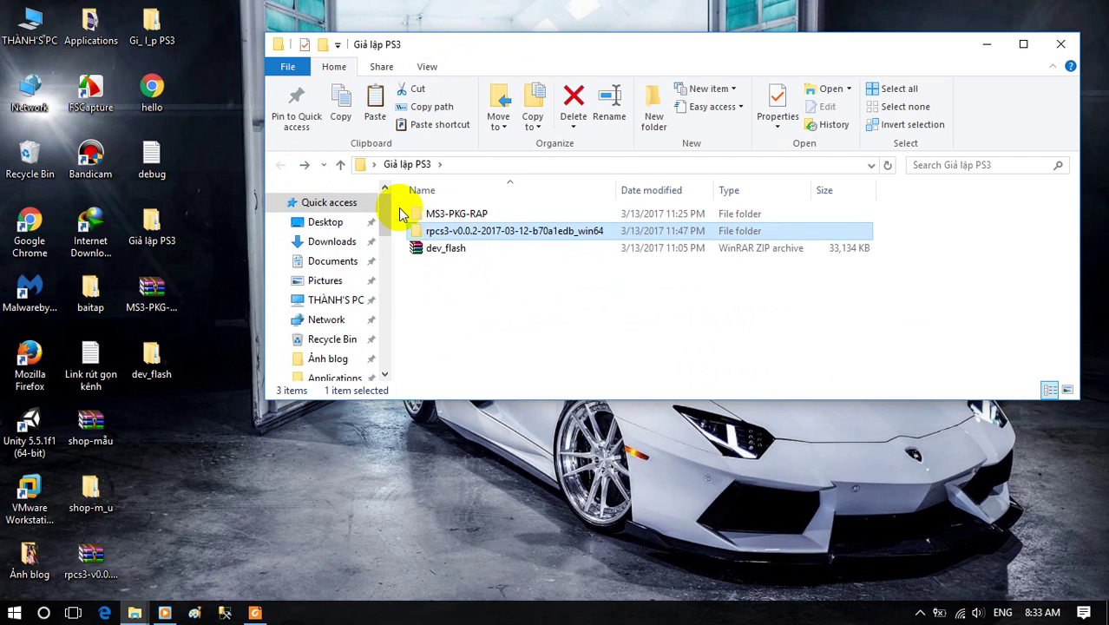
Copy the Metal Slug 3 RAP file from the Metal Slug 3 PKG+RAP folder inside MS3-PKG-RAP.
double_click(439, 214)
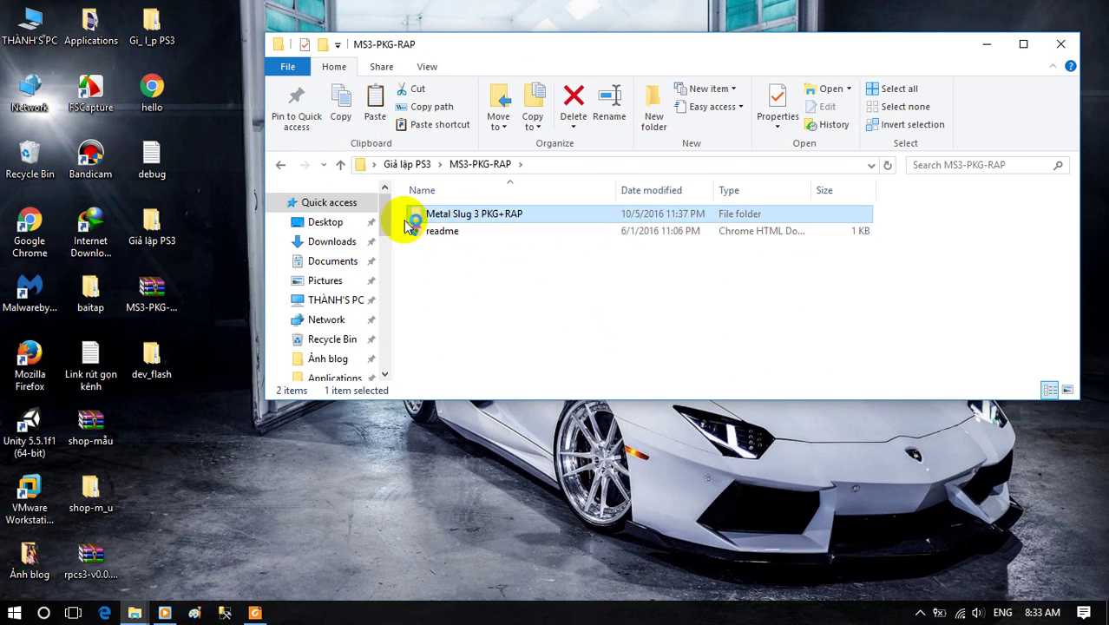
double_click(409, 221)
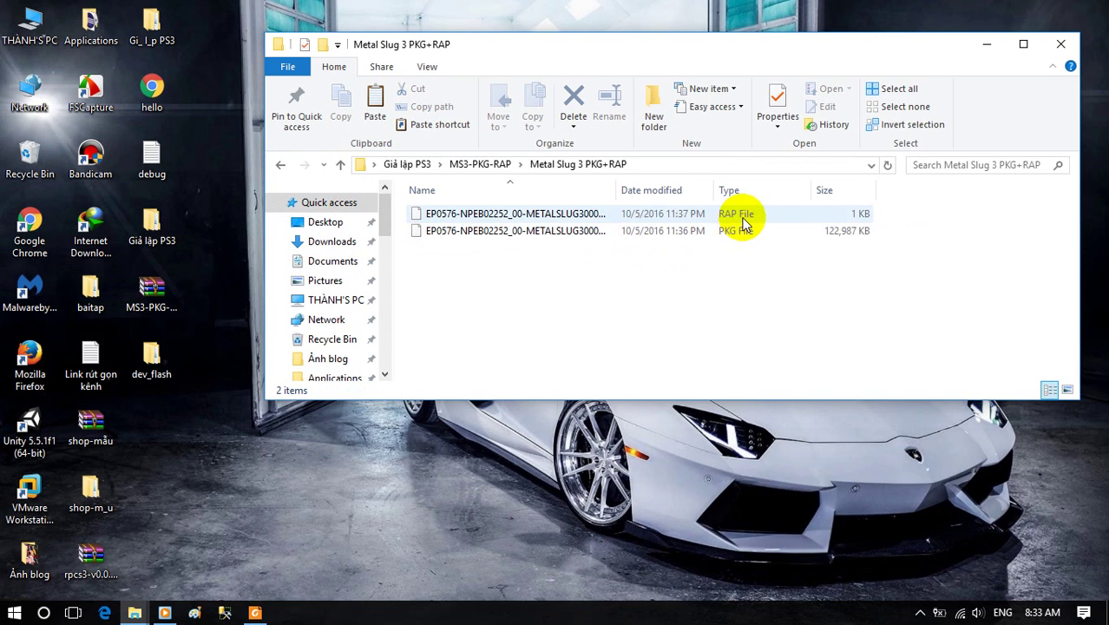
click(569, 216)
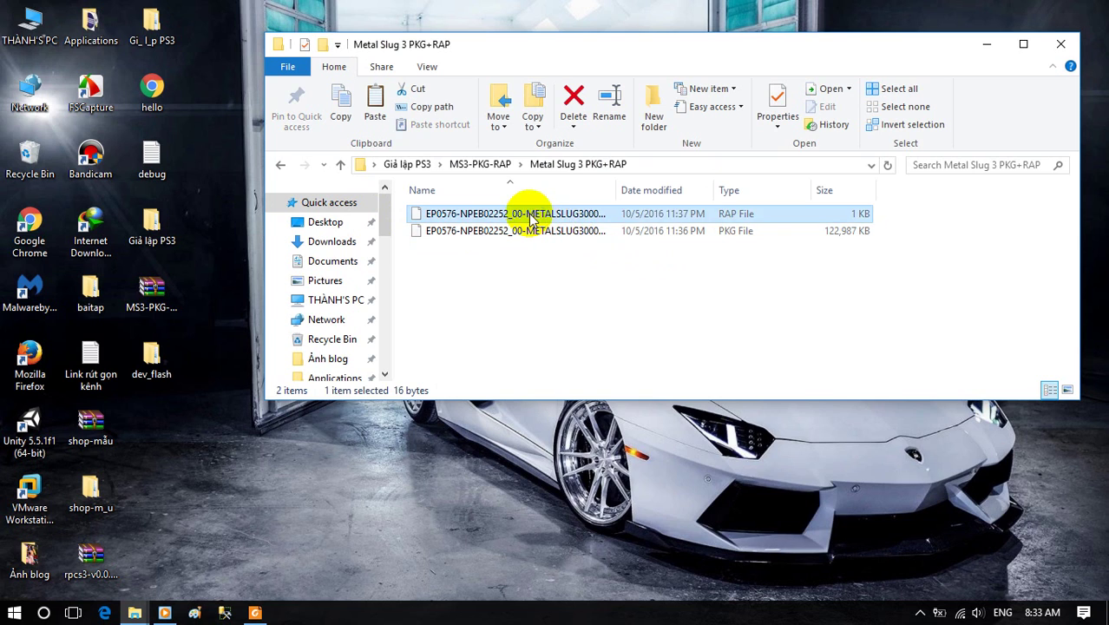
right_click(562, 218)
click(566, 469)
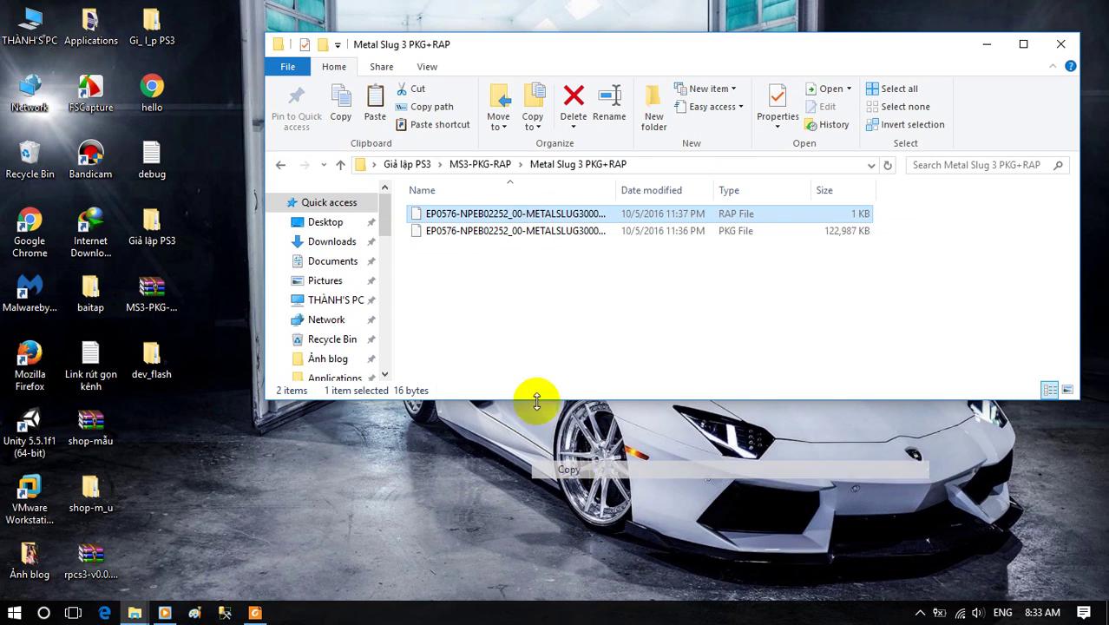
Return to Giả lập PS3 and open the dev_hdd0 folder inside the rpcs3-v0.0.2-2017-03-12-b70a1edb_win64 folder.
click(280, 165)
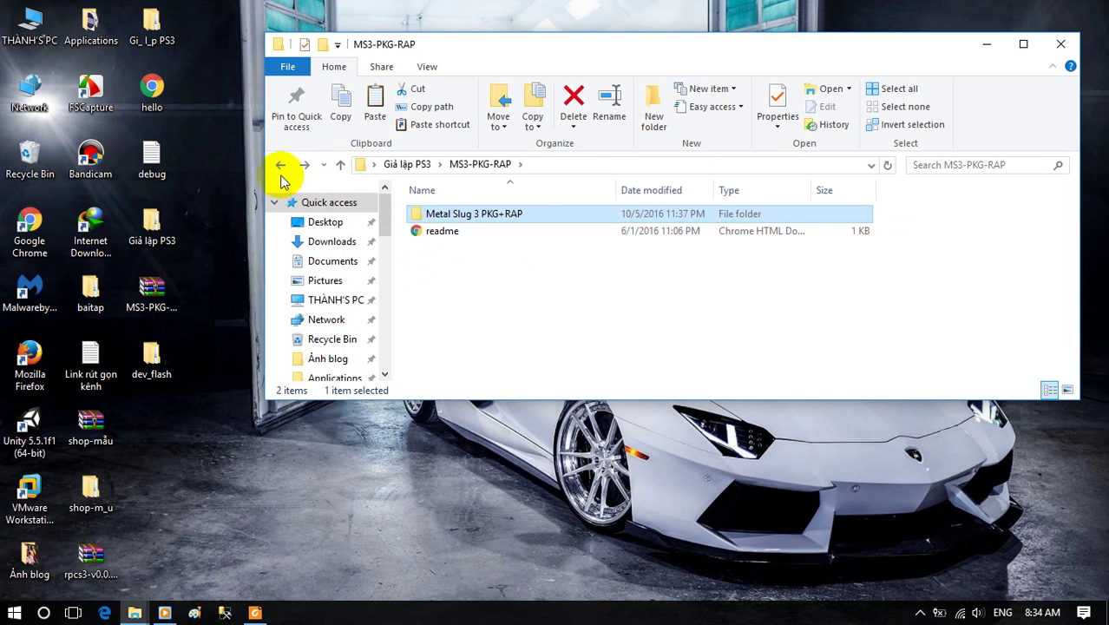
click(340, 164)
double_click(451, 231)
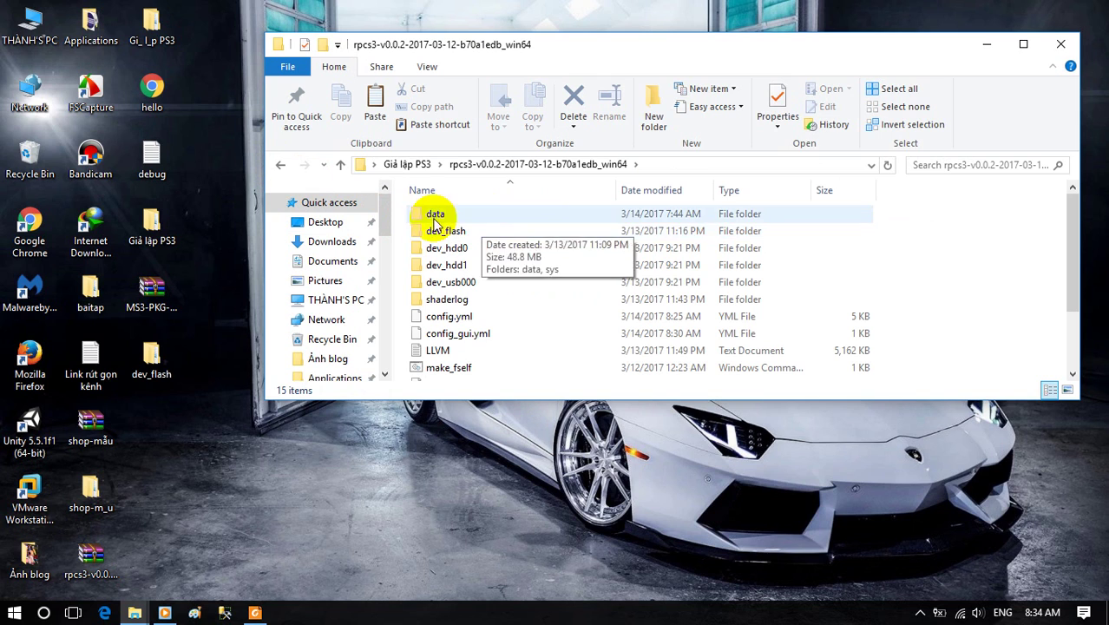
double_click(444, 247)
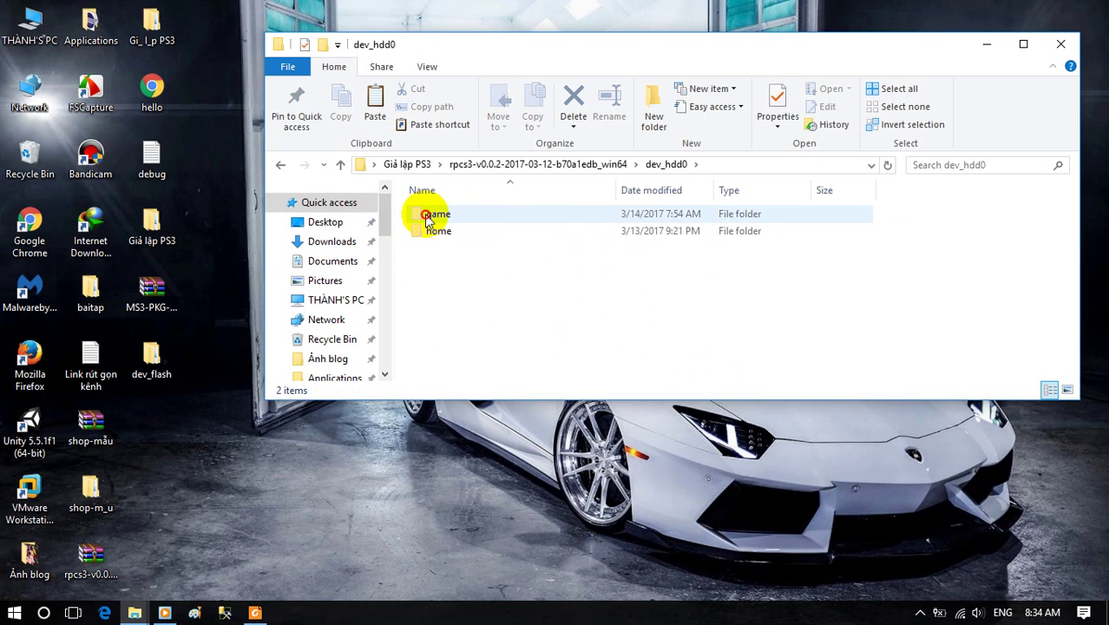
Open the exdata folder under home\00000001 in dev_hdd0 as the destination for the copied RAP file.
double_click(413, 216)
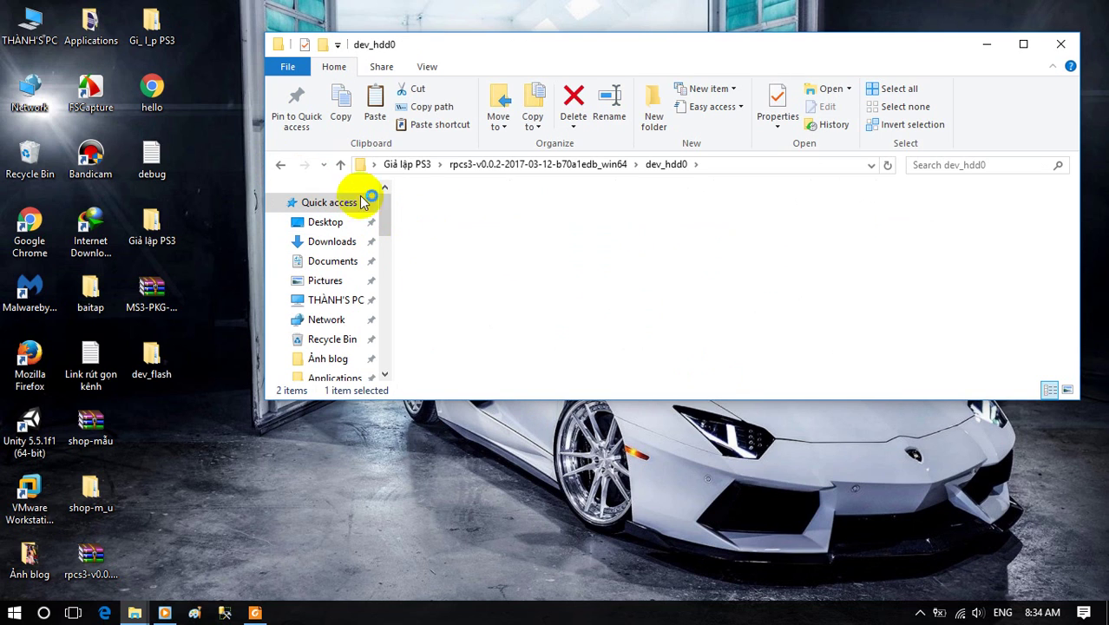
click(282, 166)
double_click(438, 231)
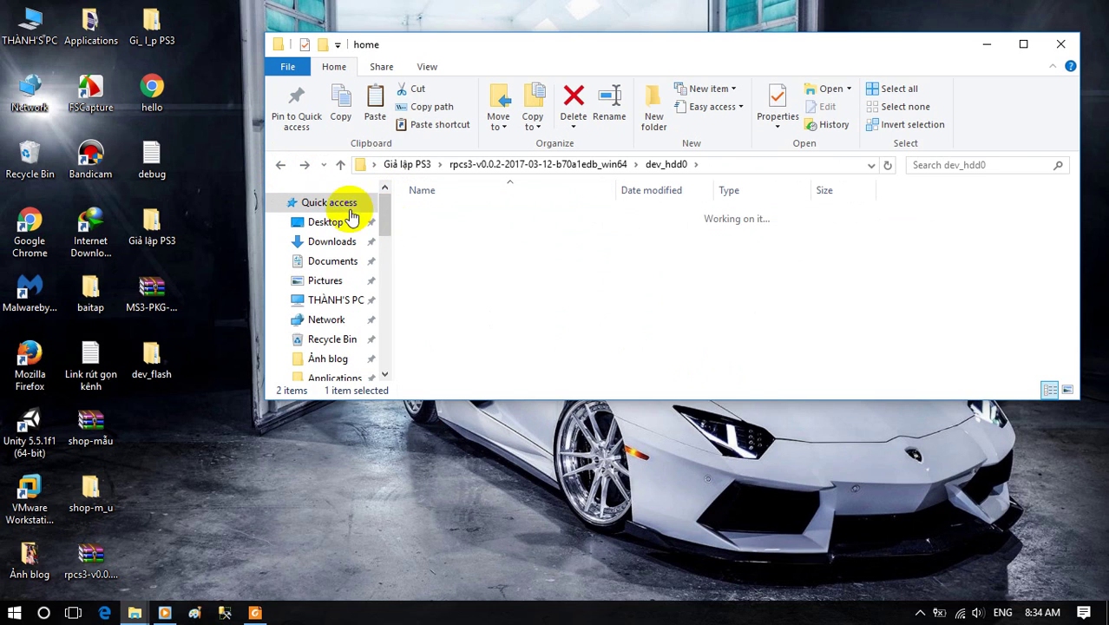
click(431, 215)
double_click(432, 215)
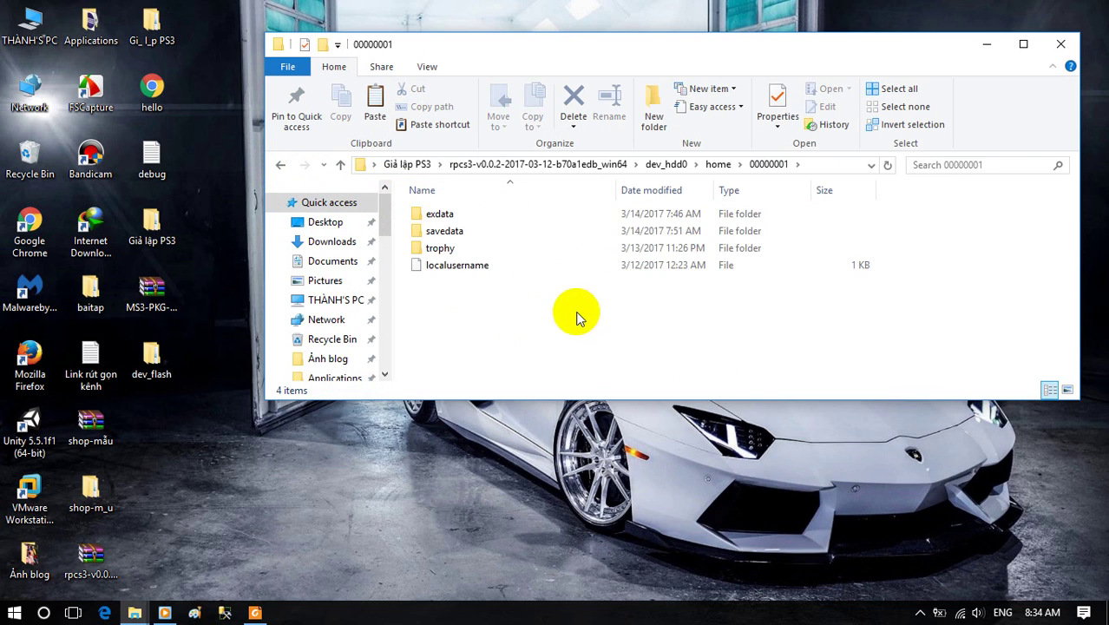
double_click(413, 212)
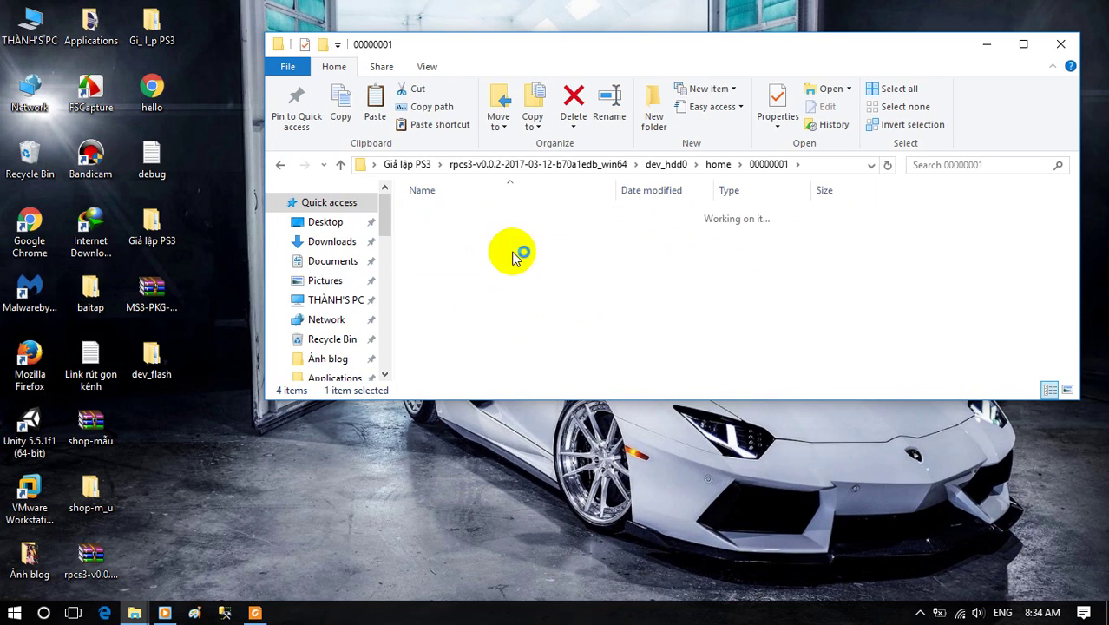
right_click(452, 294)
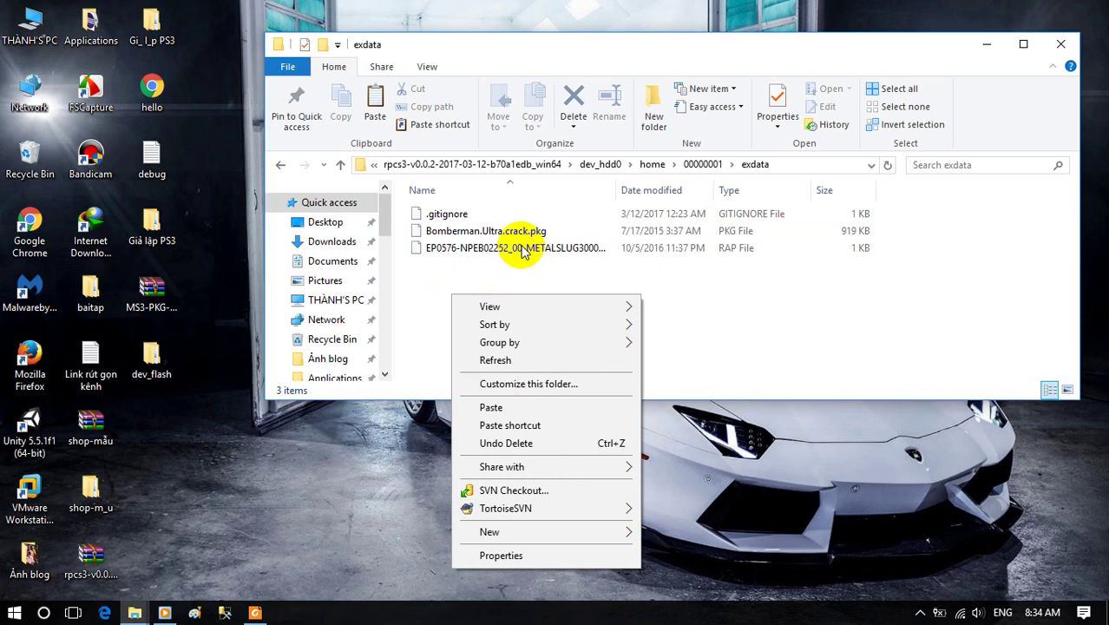
click(281, 168)
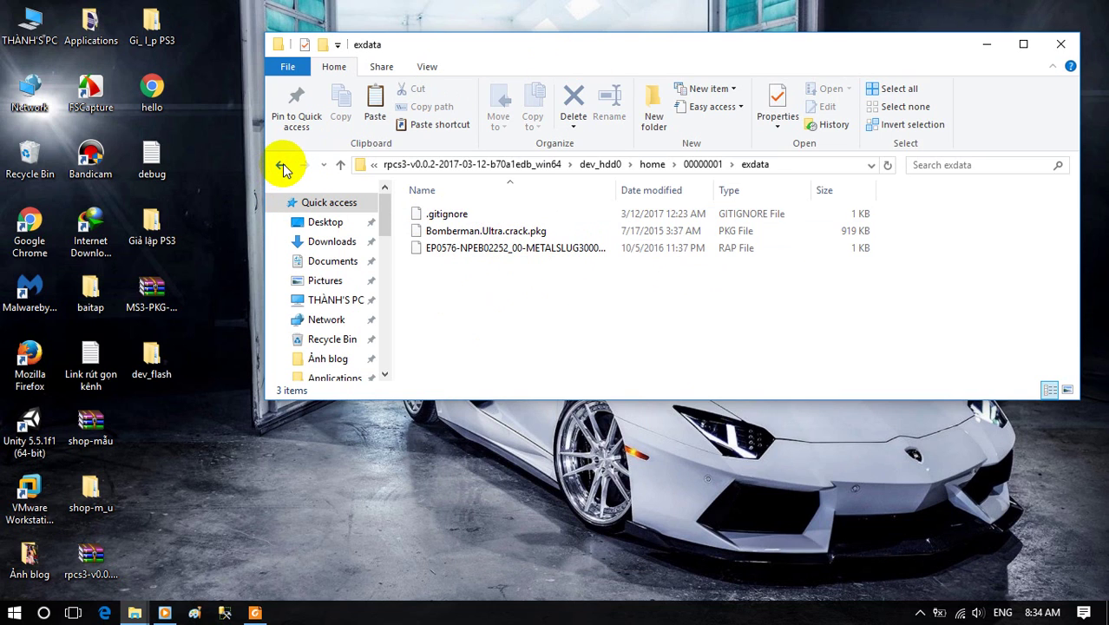
Return to Giả lập PS3 and launch RPCS3 from the rpcs3-v0.0.2-2017-03-12-b70a1edb_win64 folder.
click(283, 168)
click(281, 167)
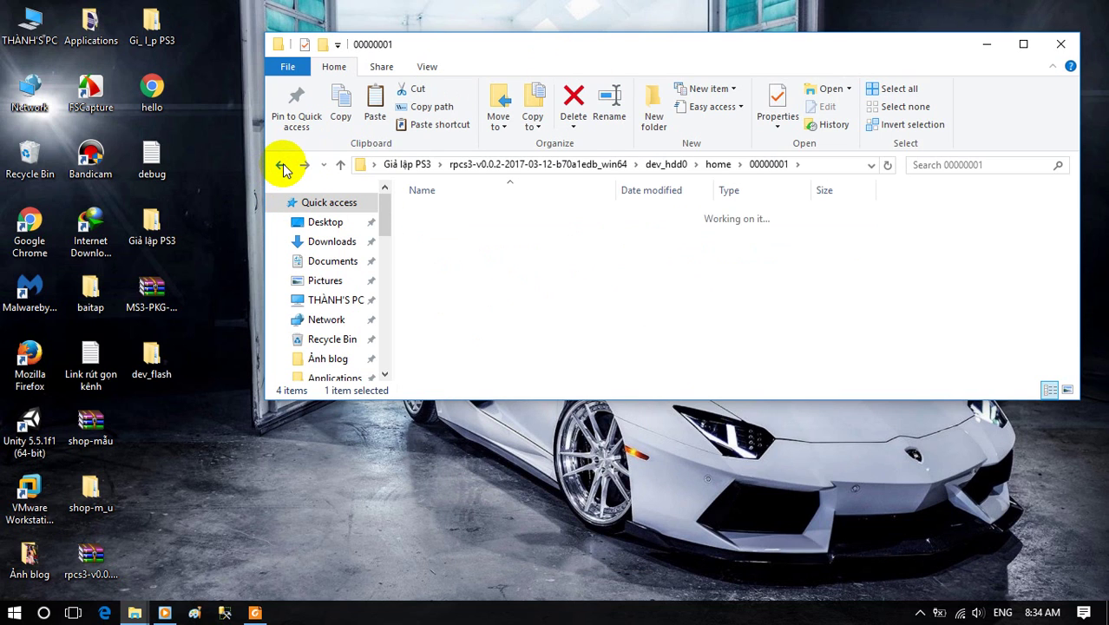
click(281, 165)
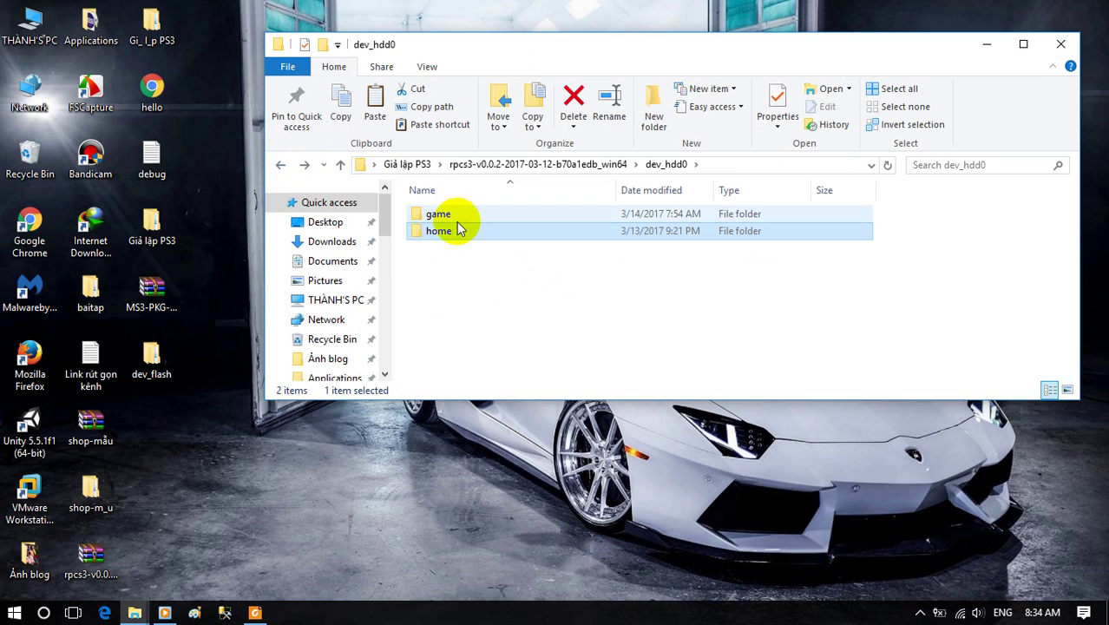
click(278, 164)
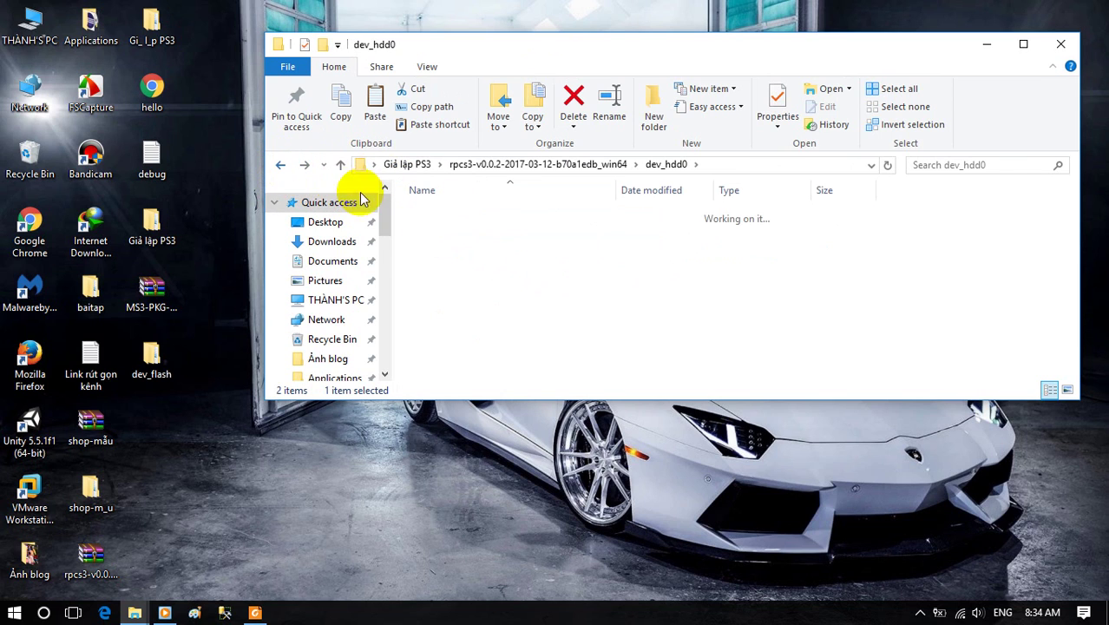
click(280, 165)
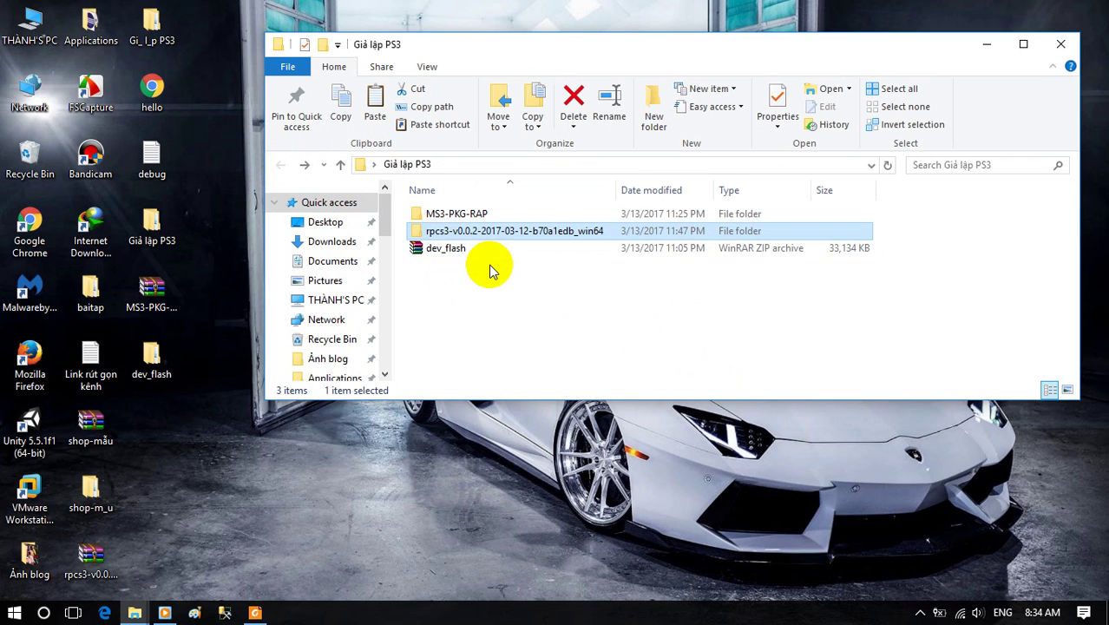
double_click(433, 228)
drag(473, 59, 421, 40)
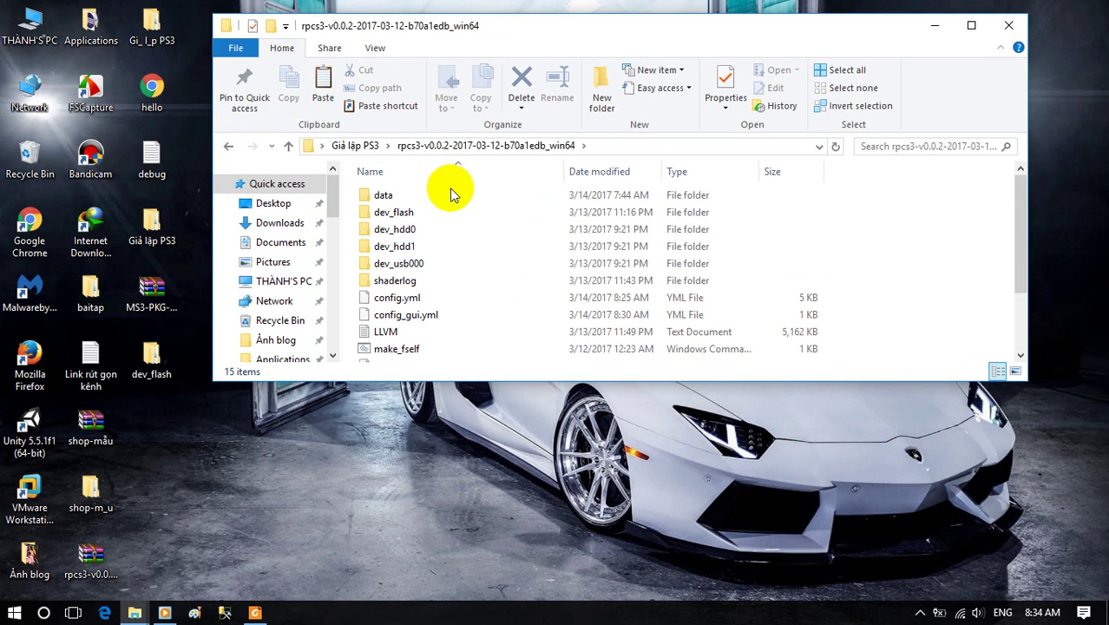
scroll(440, 260, down, 2)
double_click(416, 306)
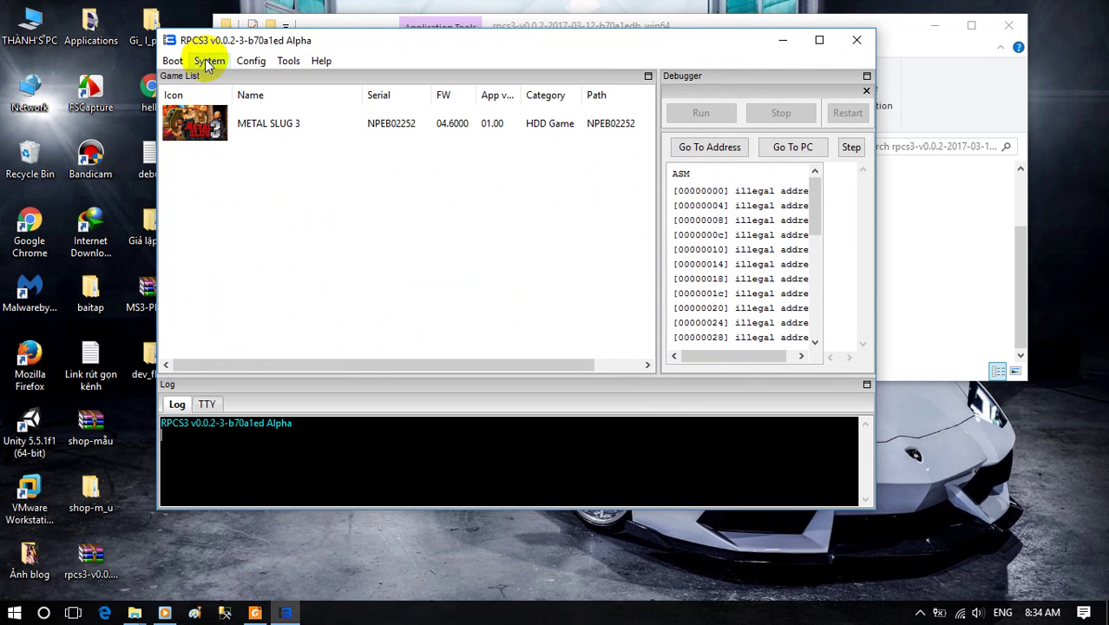
Choose the Metal Slug 3 PKG for installation from Metal Slug 3 PKG+RAP inside MS3-PKG-RAP, and dismiss the file selection without installing.
click(172, 62)
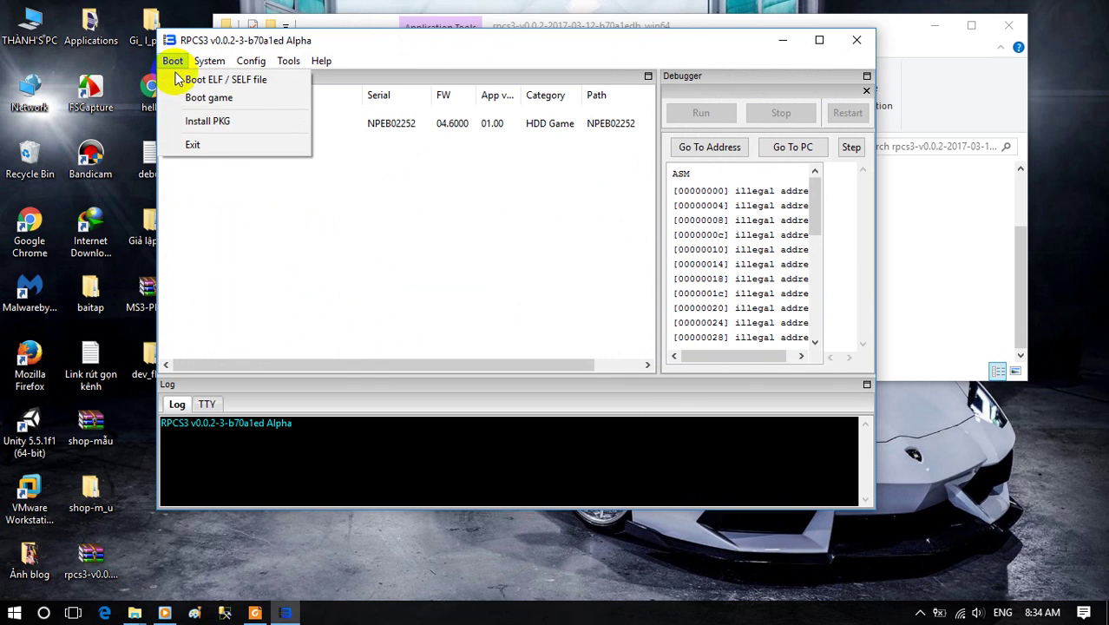
click(230, 123)
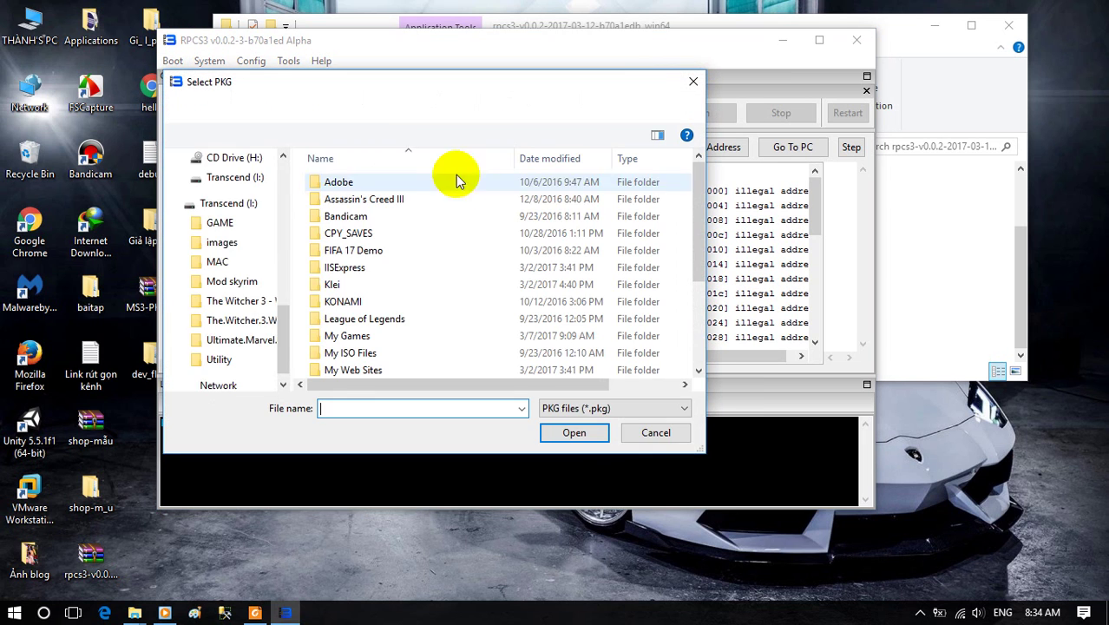
drag(364, 88, 488, 70)
scroll(373, 200, down, 1)
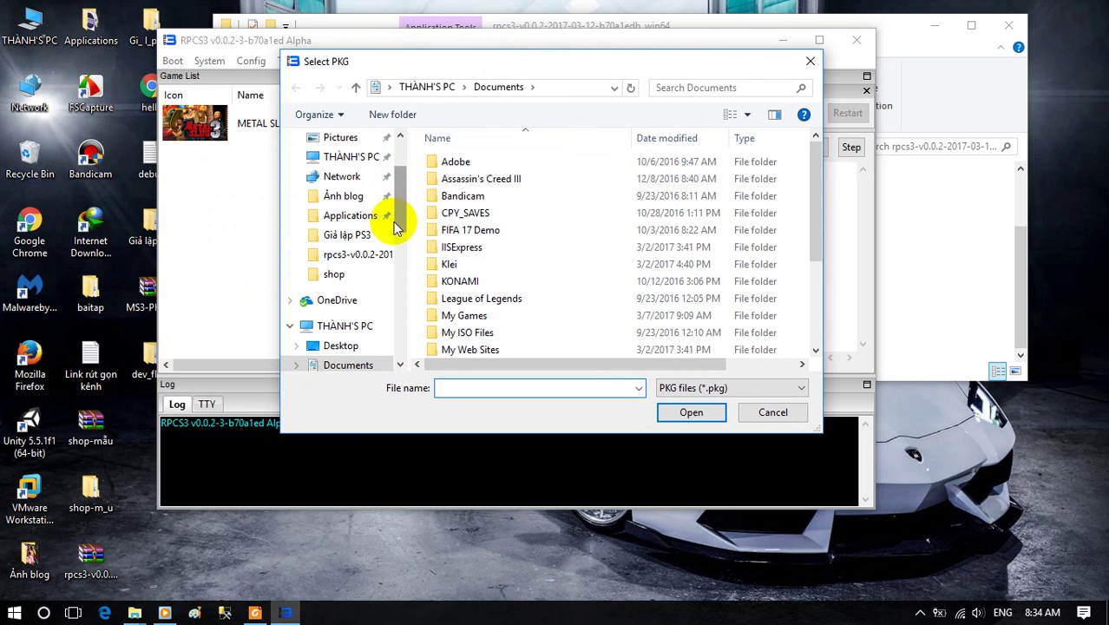
click(347, 236)
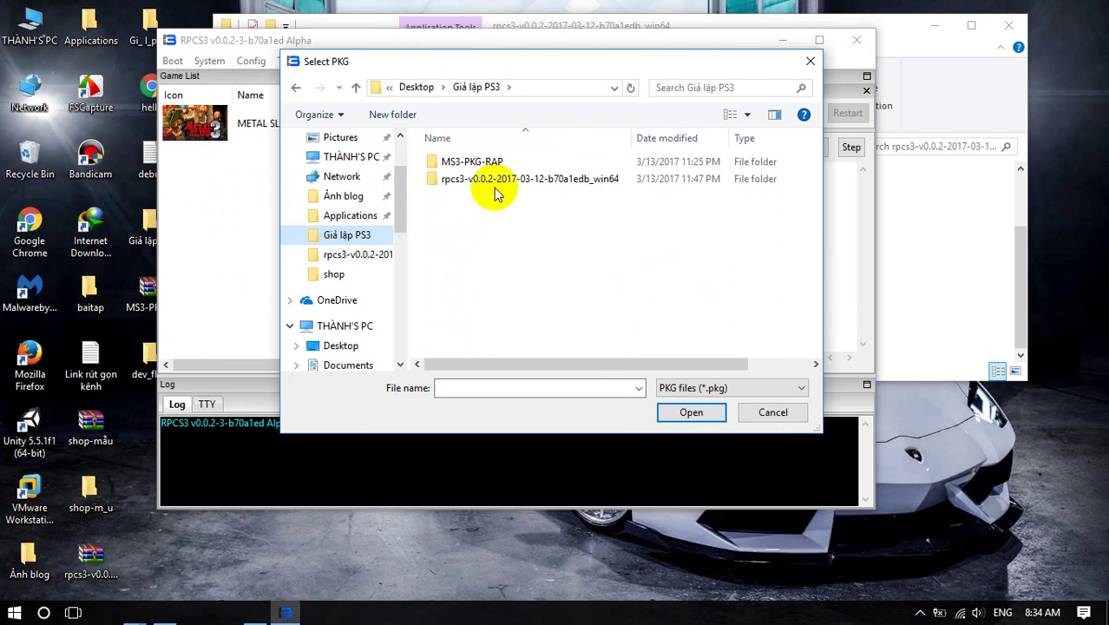
double_click(452, 162)
click(453, 165)
double_click(453, 164)
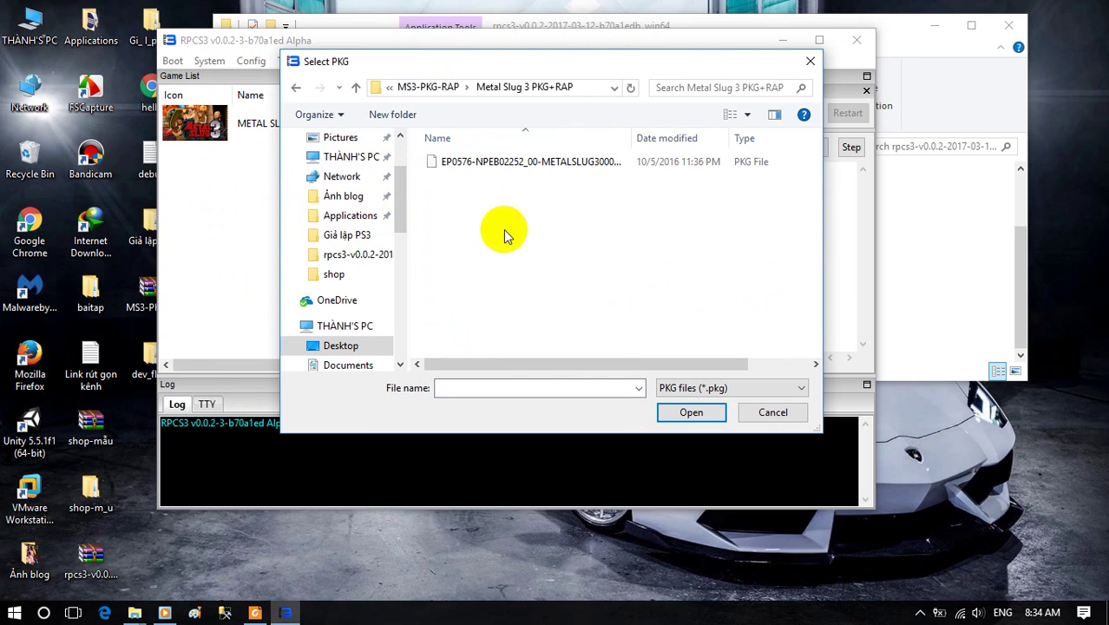
click(490, 164)
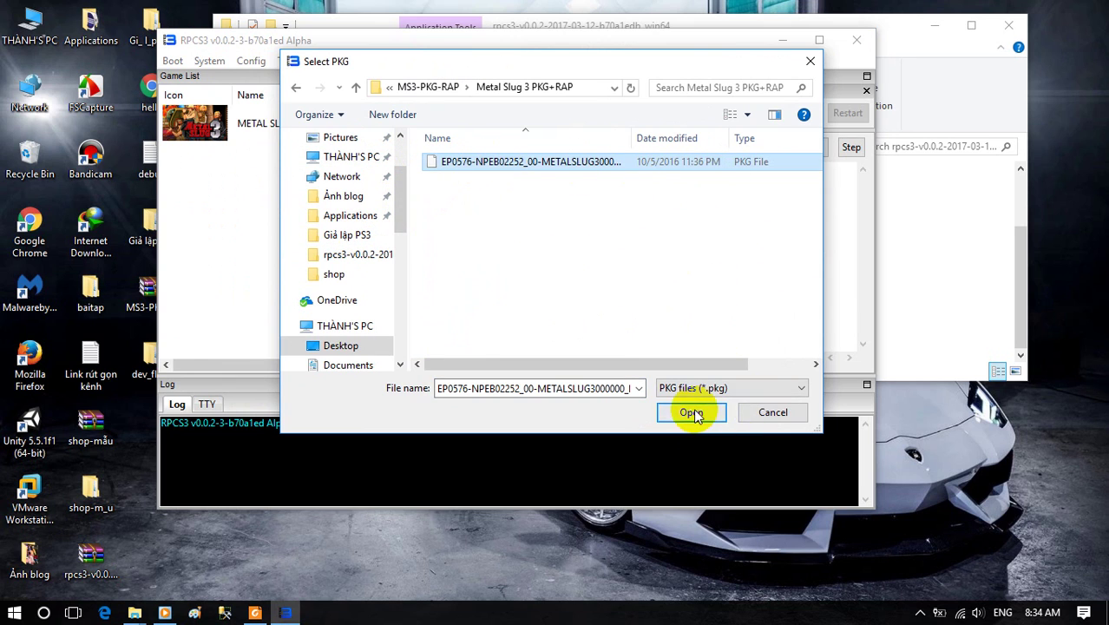
click(810, 61)
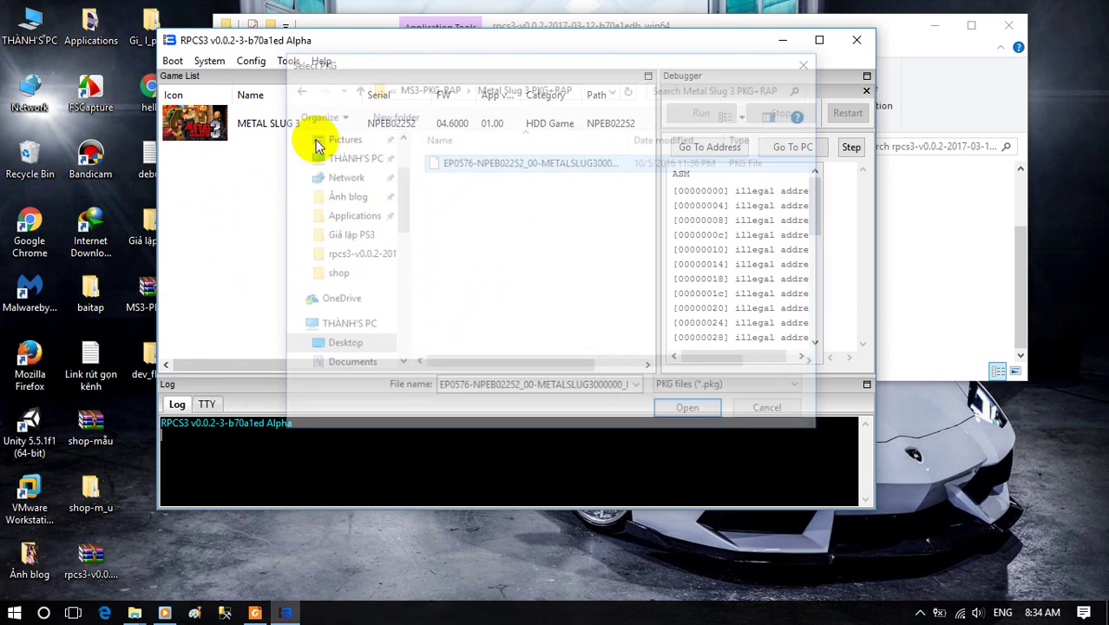
Review the emulator's Core and Graphics settings and pick D3D12 as the renderer.
click(243, 66)
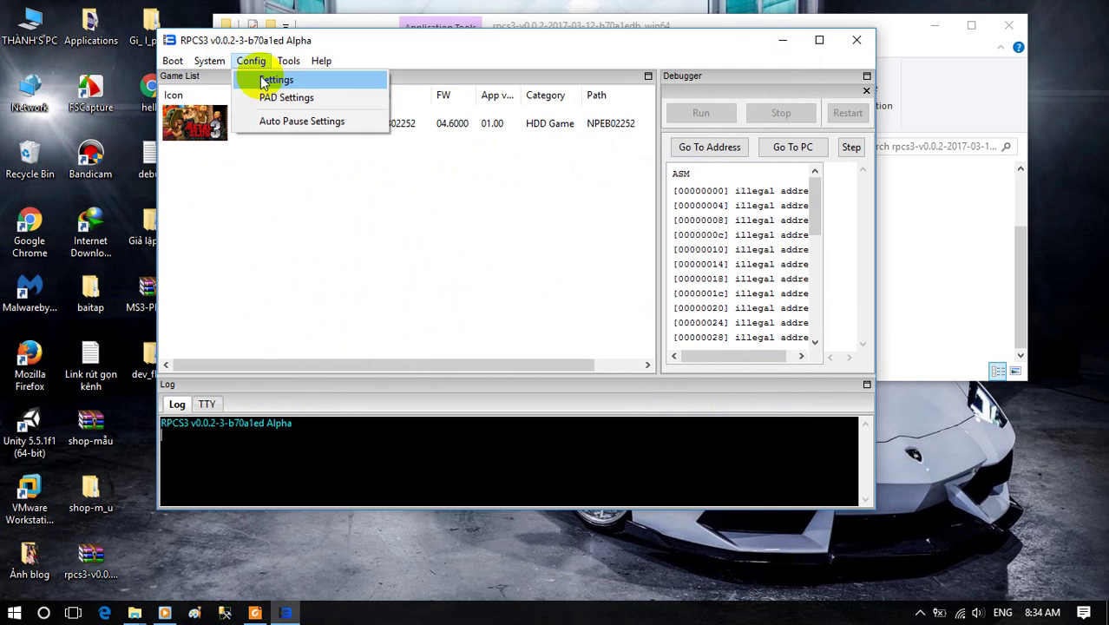
click(247, 64)
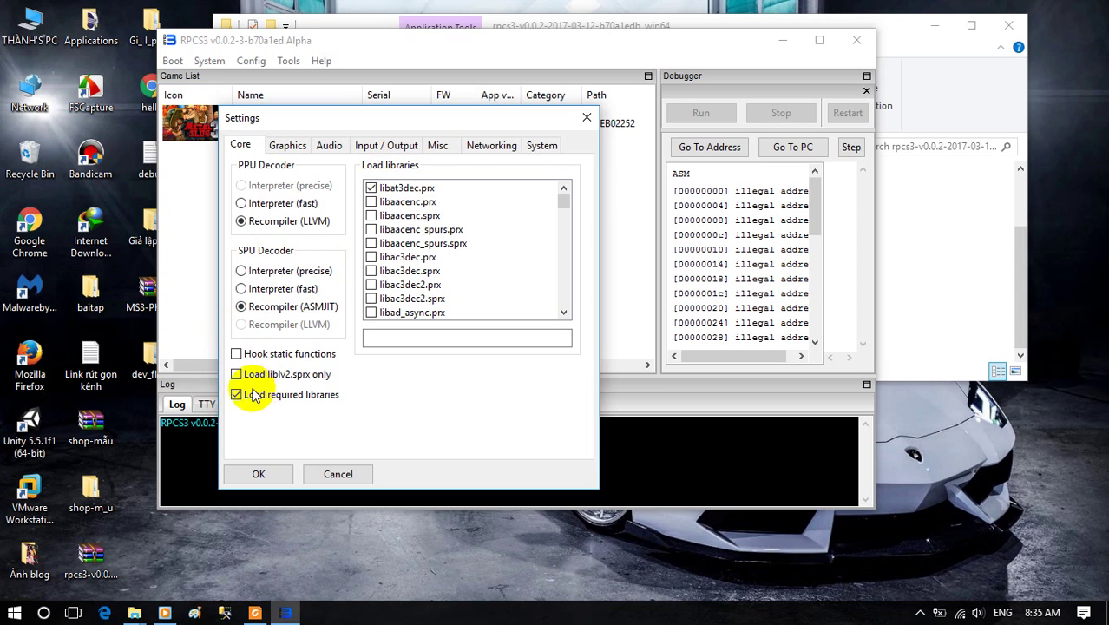
click(291, 145)
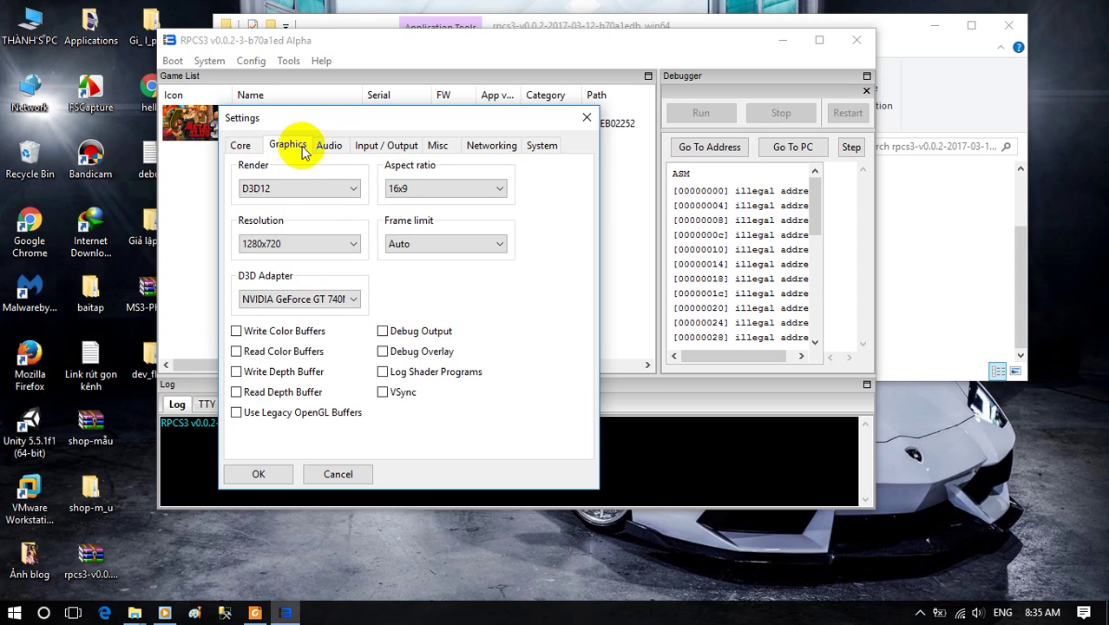
click(317, 189)
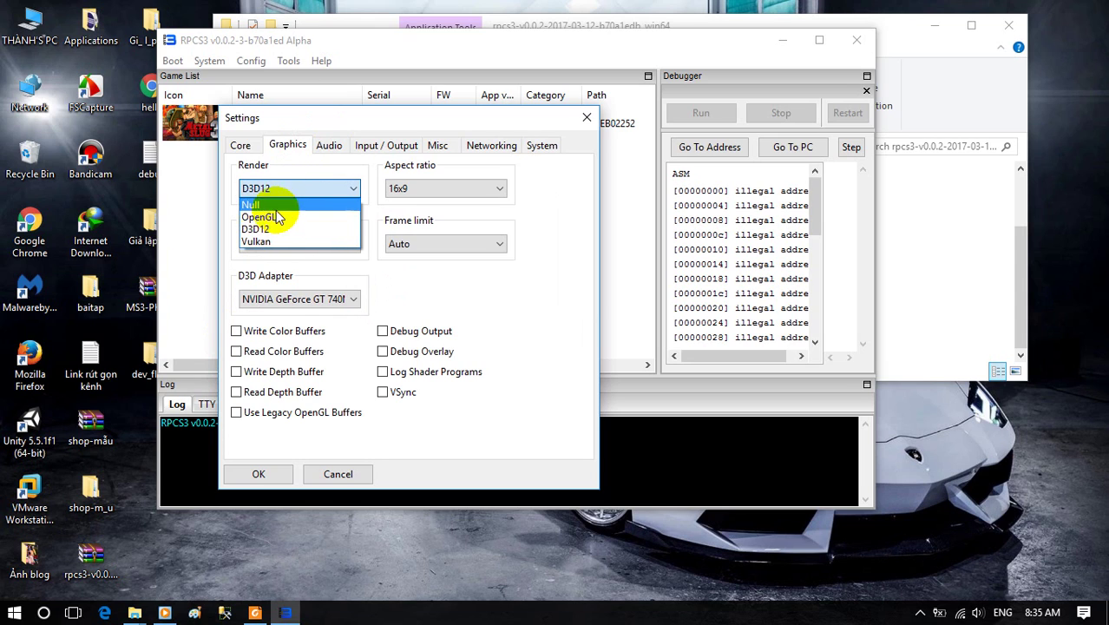
click(271, 228)
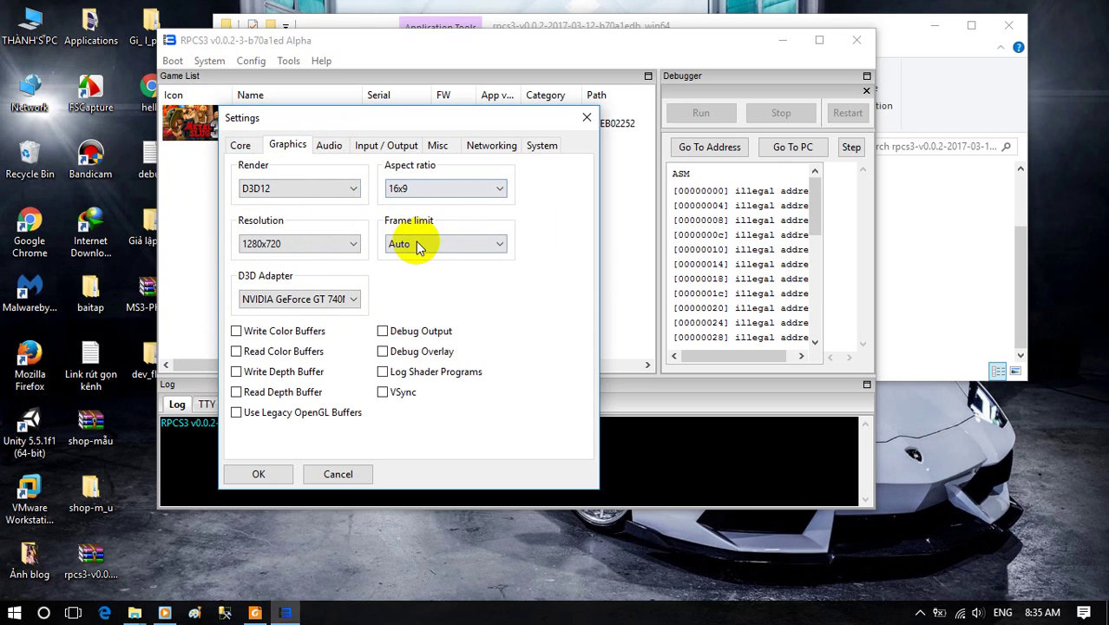
Examine the Audio, Input / Output, Misc and System settings, and close the settings dialog.
click(332, 148)
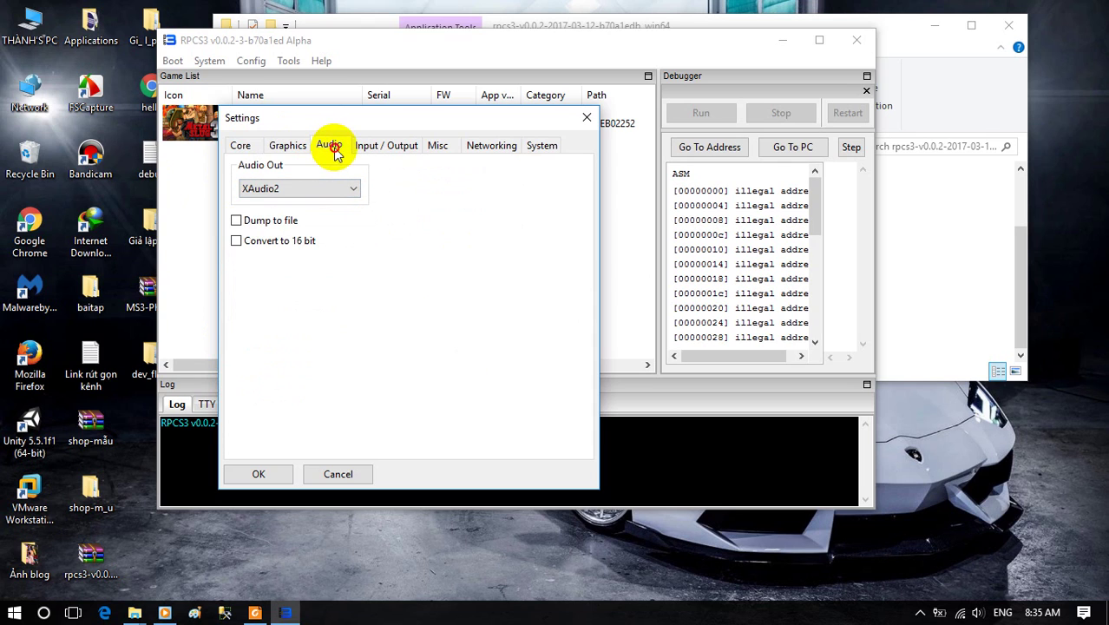
click(382, 146)
click(437, 145)
click(541, 145)
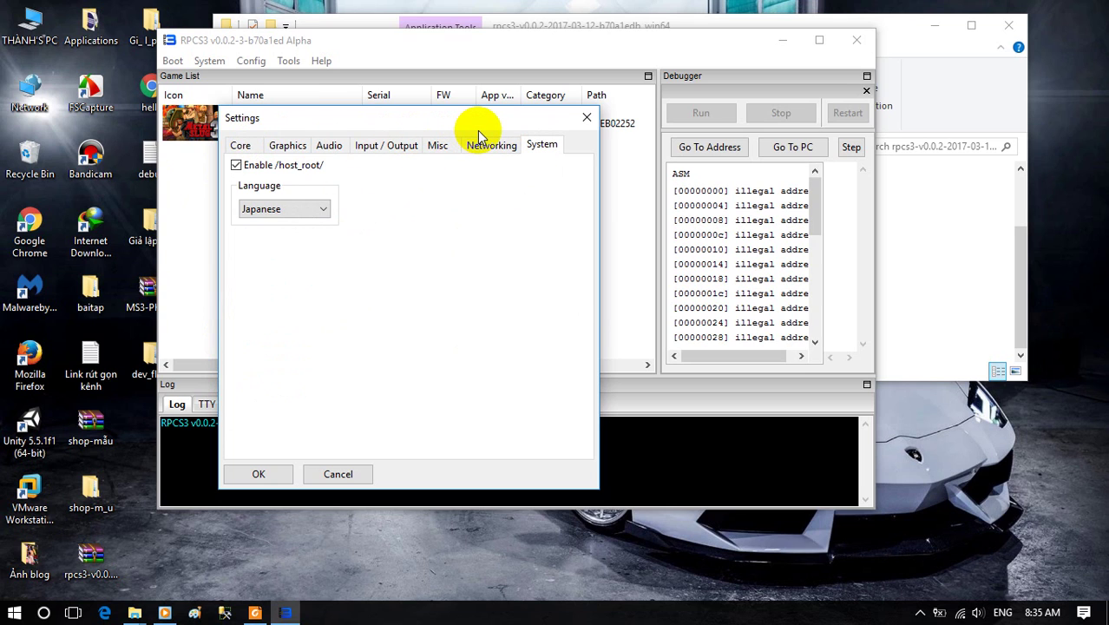
click(578, 121)
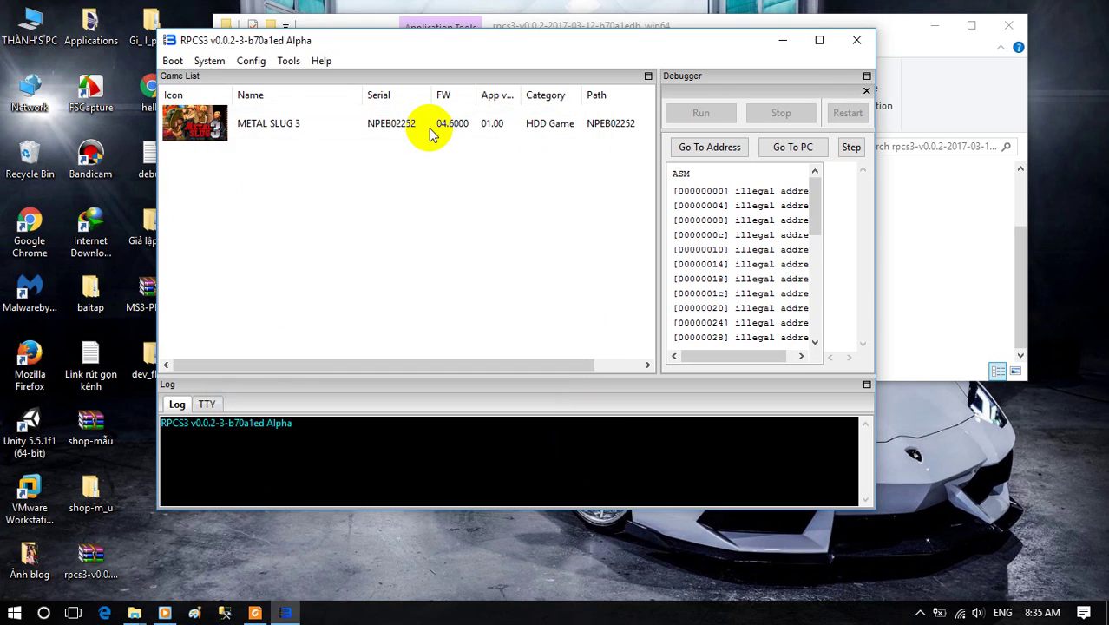
Boot METAL SLUG 3 from the game list and maximize the game window.
right_click(208, 131)
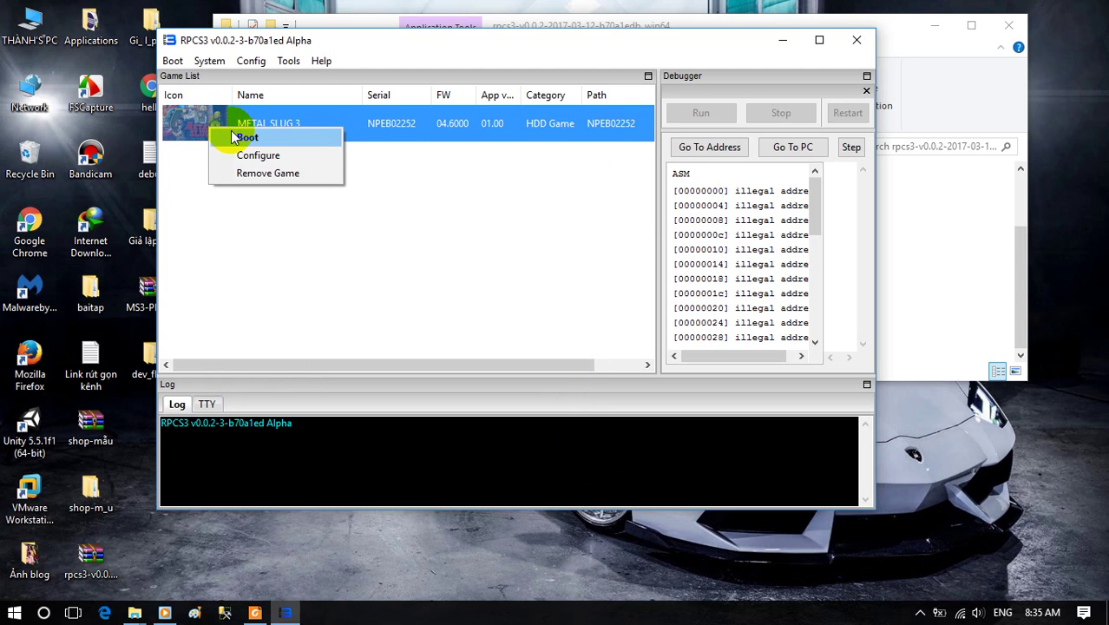
click(166, 97)
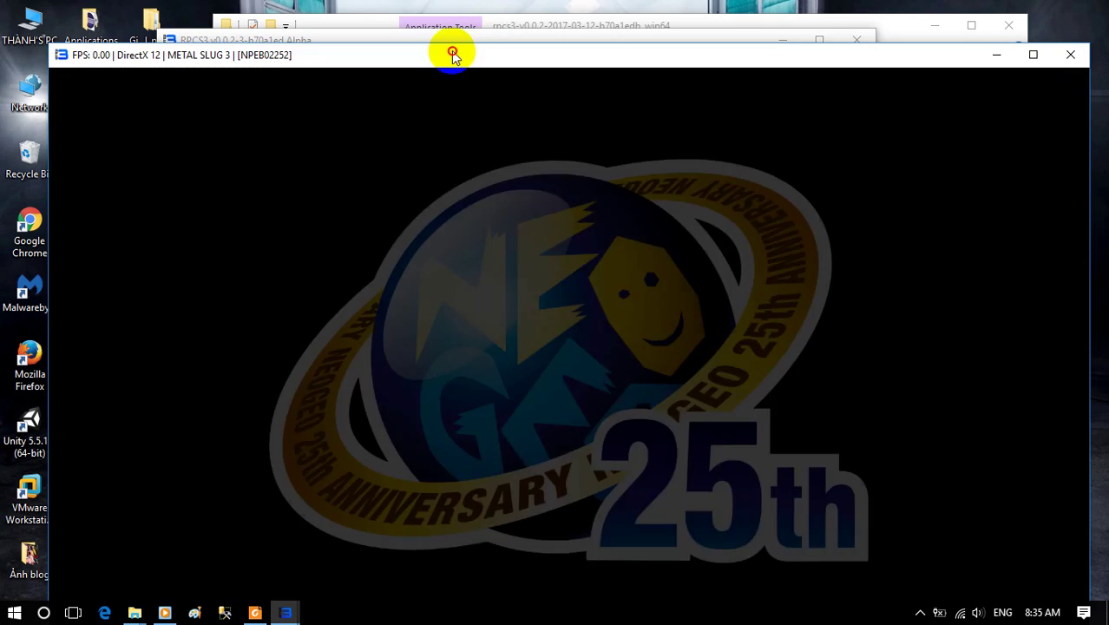
drag(452, 49, 426, 0)
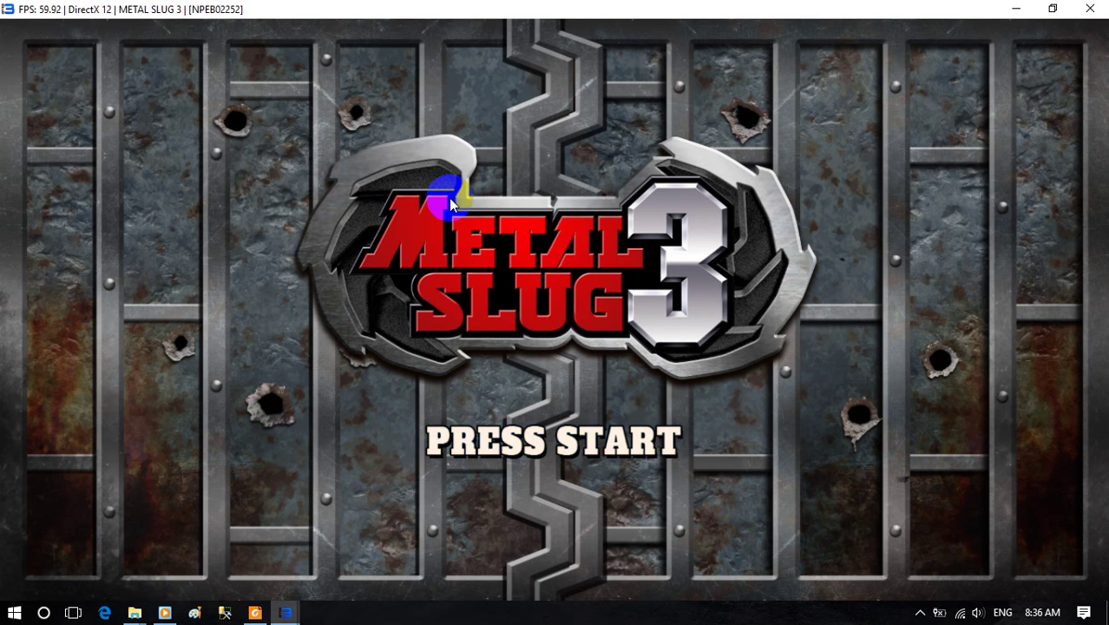
Start Arcade Mode from the title screen and select Marco as the soldier.
key(Return)
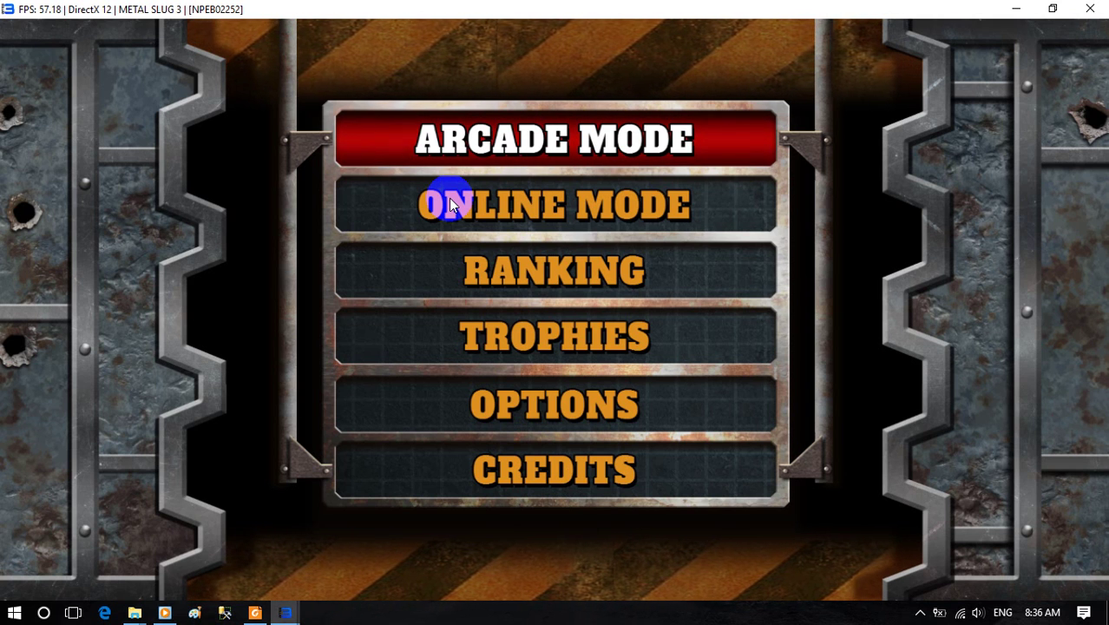
key(Return)
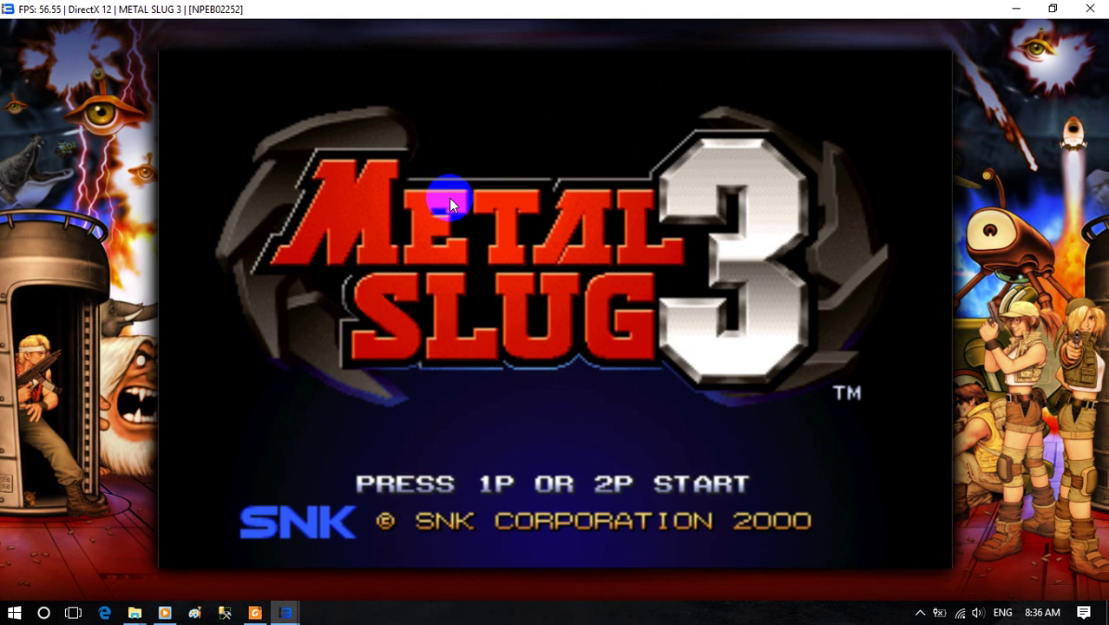
key(Return)
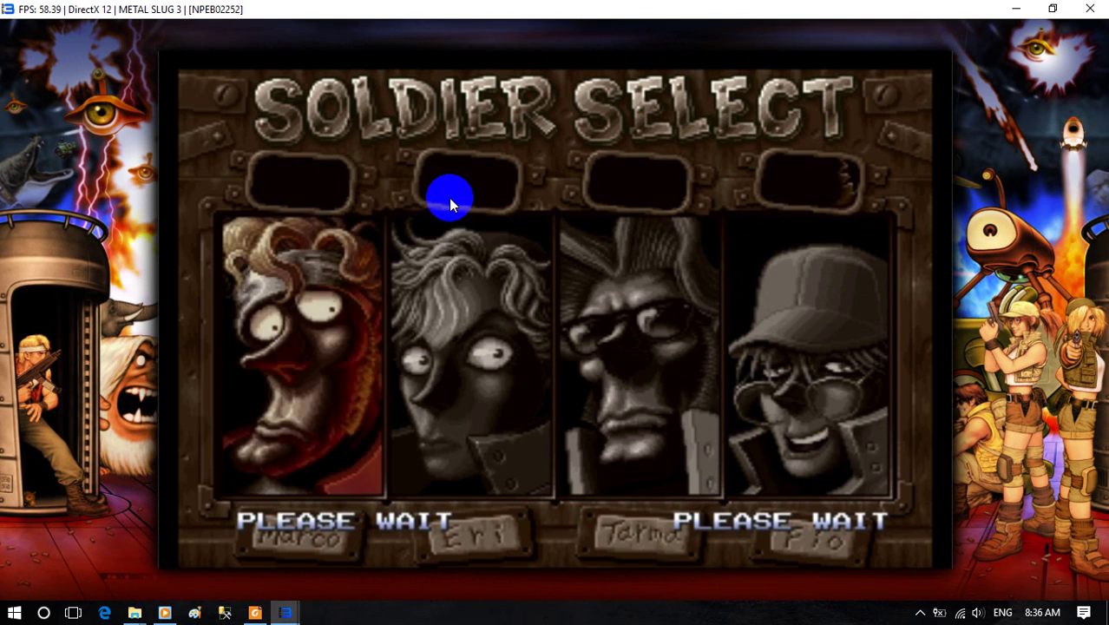
key(Return)
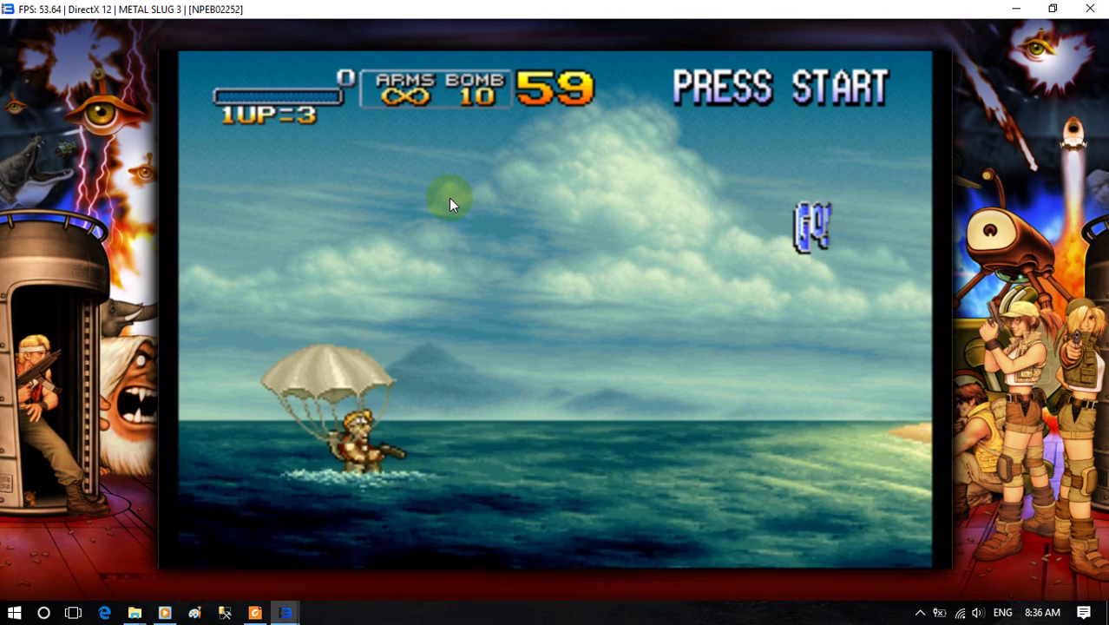
Test the game controls by moving the soldier back and forth and jumping from the water onto the beach.
key(Right)
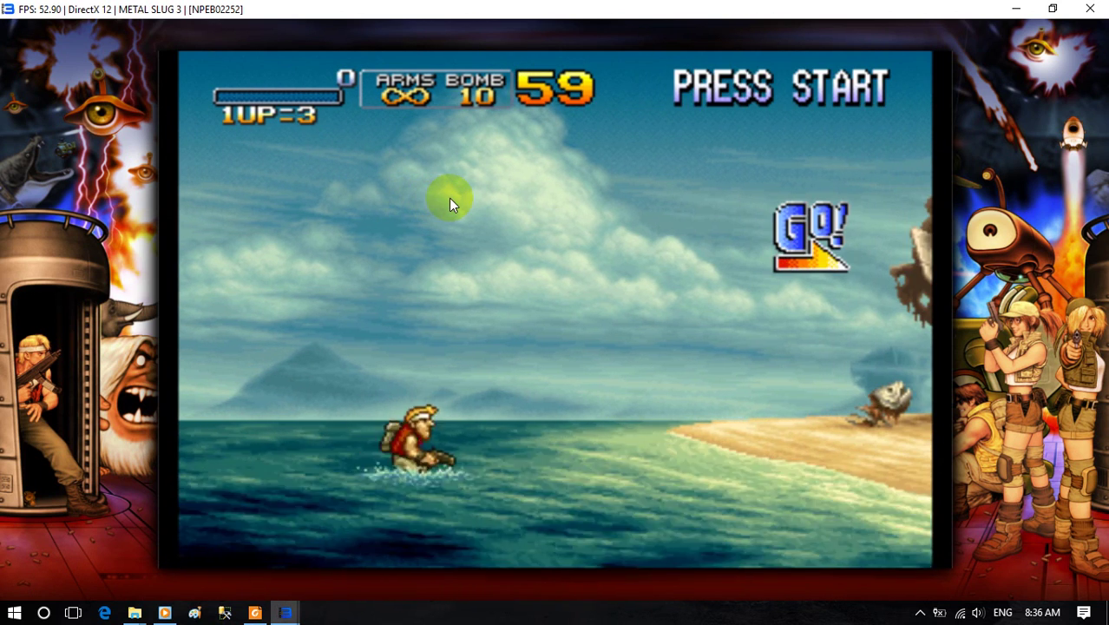
key(Left)
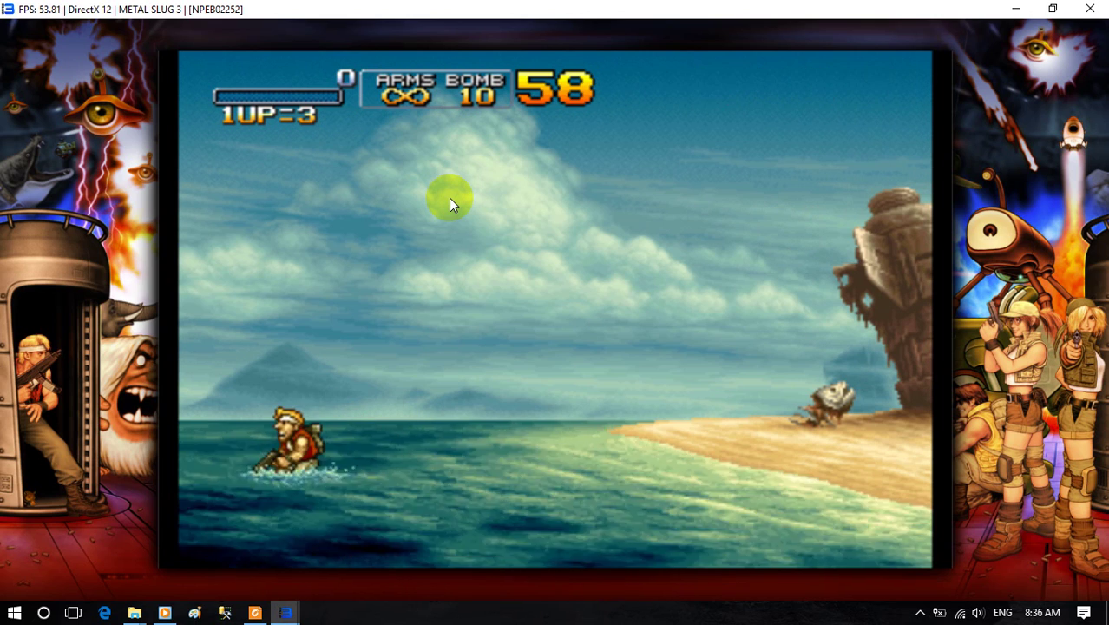
key(Right)
key(Right)
key(x)
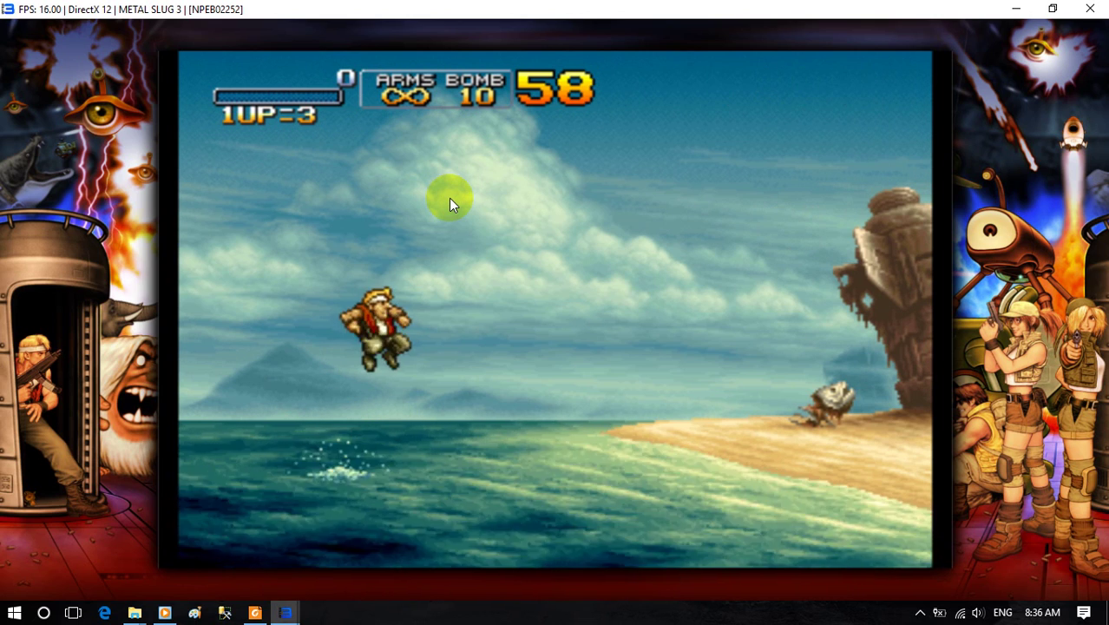
key(x)
key(Left)
key(x)
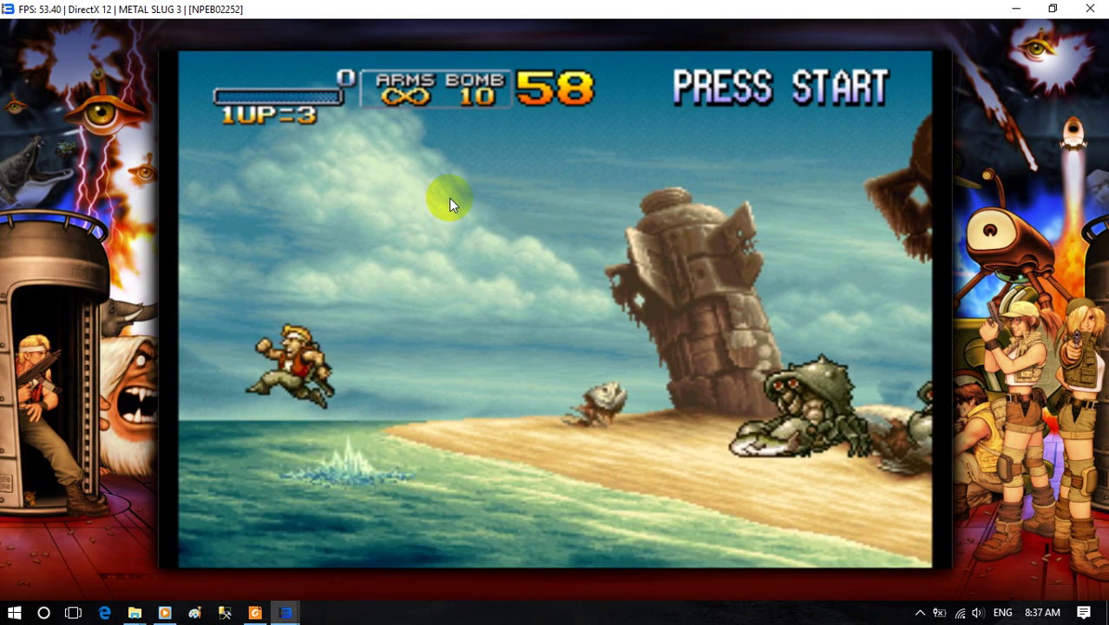
key(x)
key(Right)
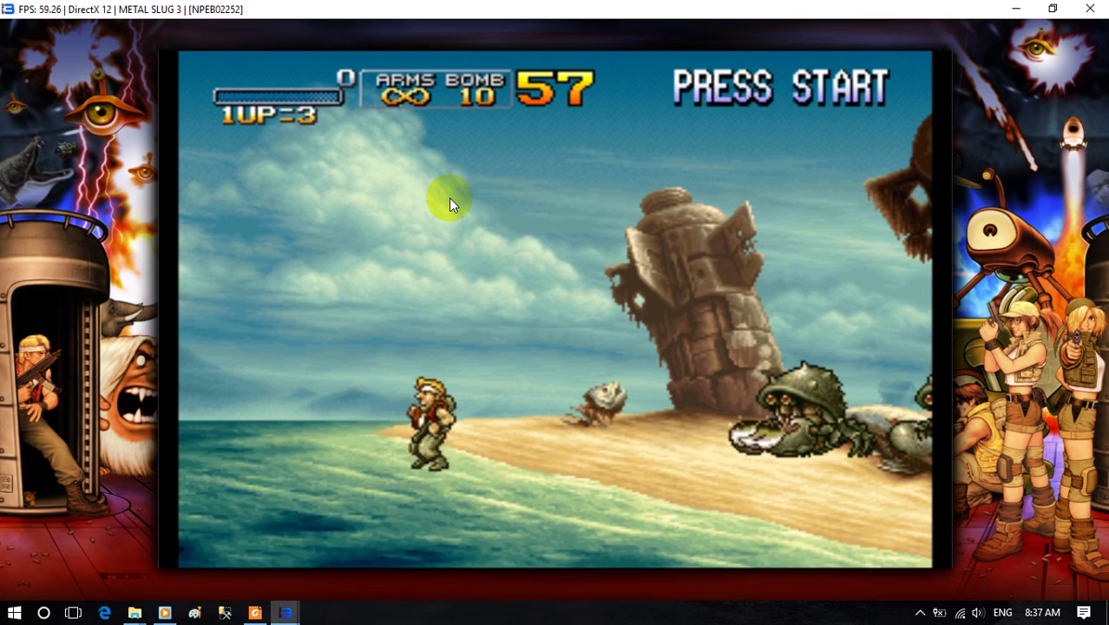
key(x)
key(x)
key(Right)
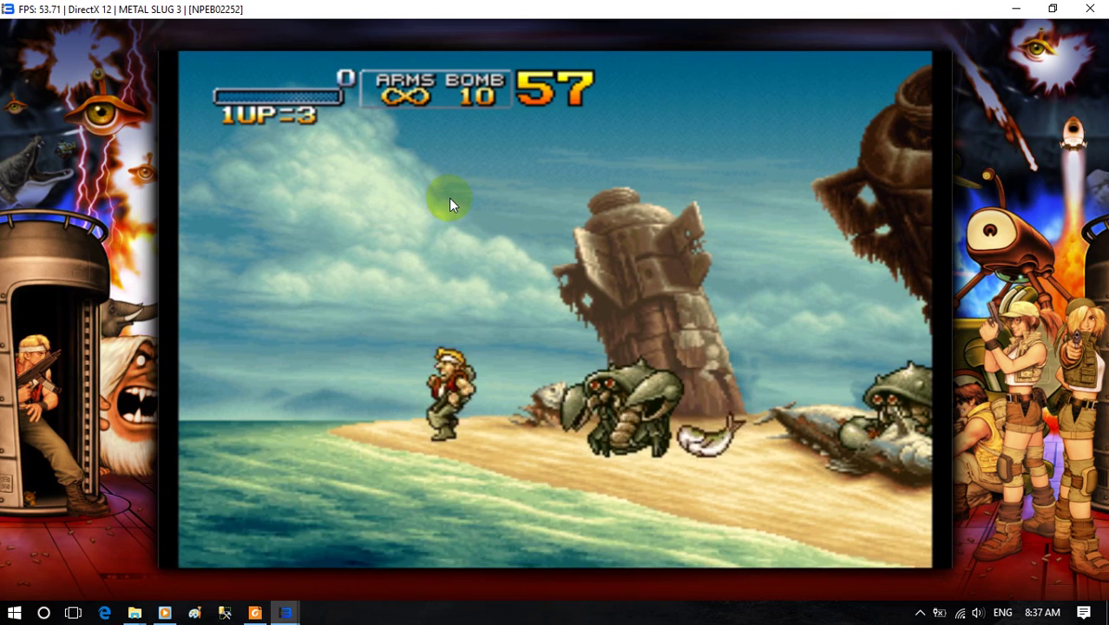